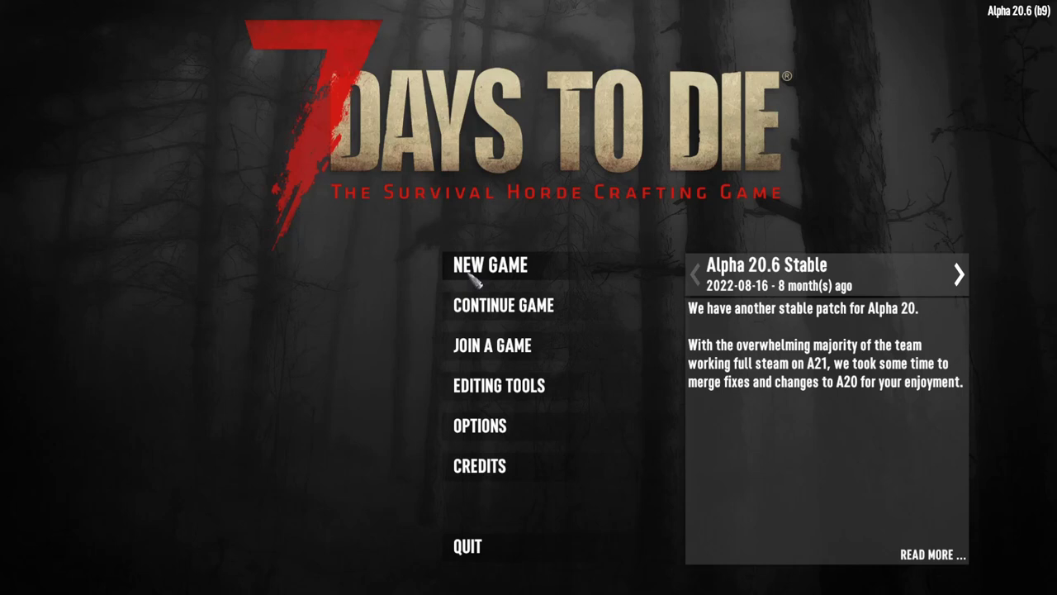
Open a new game setup and replace the name Creative with 'WhatevernameIwant'
left_click(477, 281)
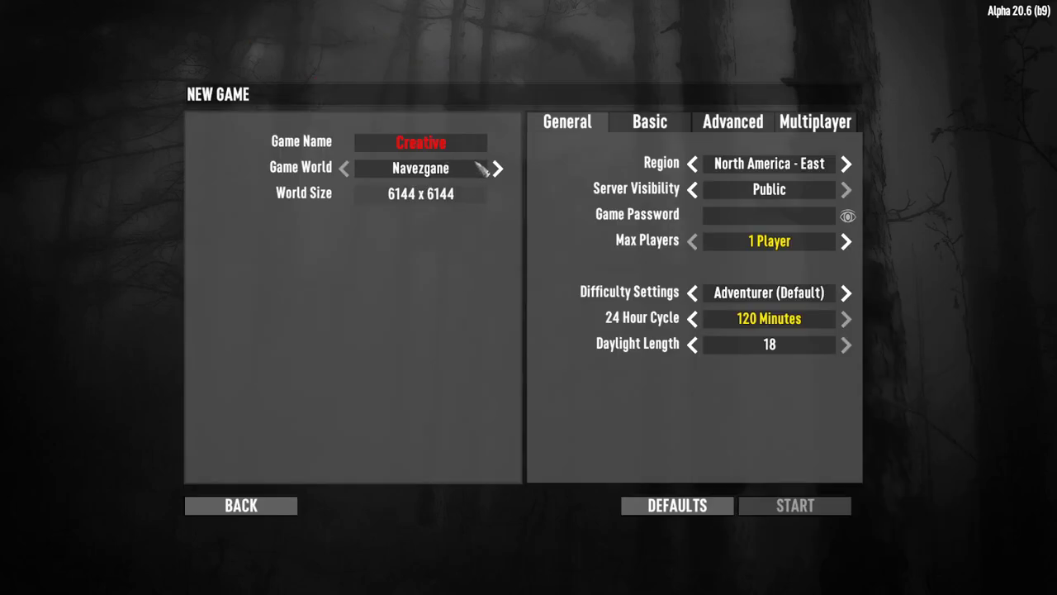
mouse_move(461, 146)
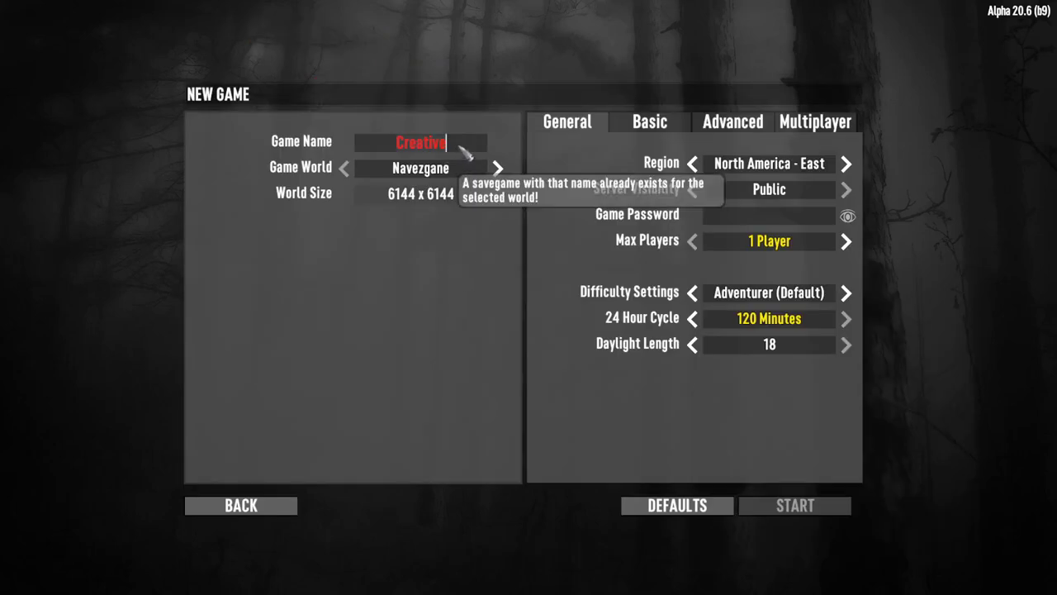
key("BackSpace")
key("BackSpace")
key("BackSpace")
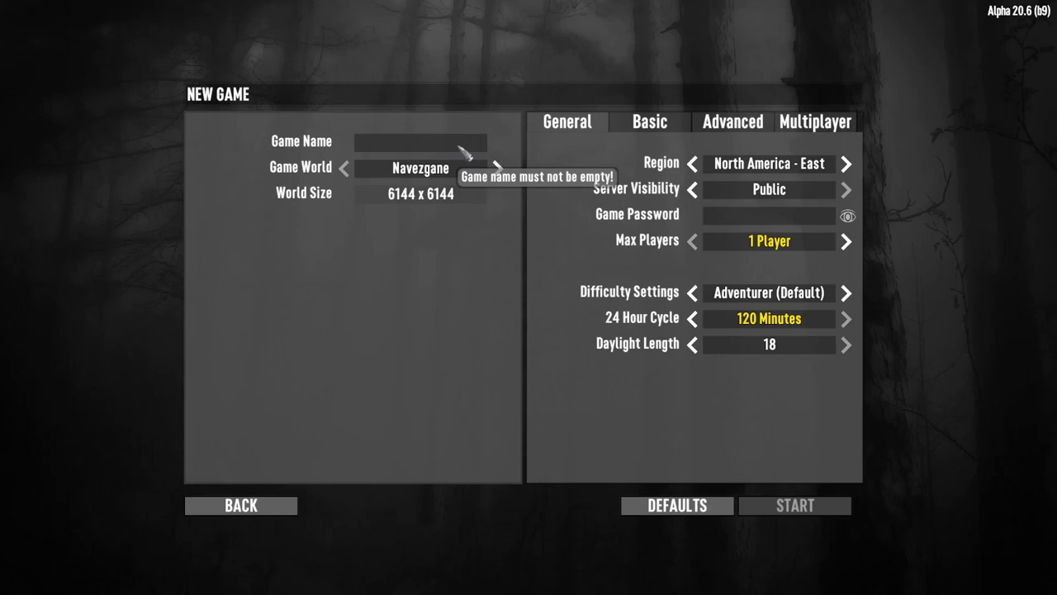
type("Whatever")
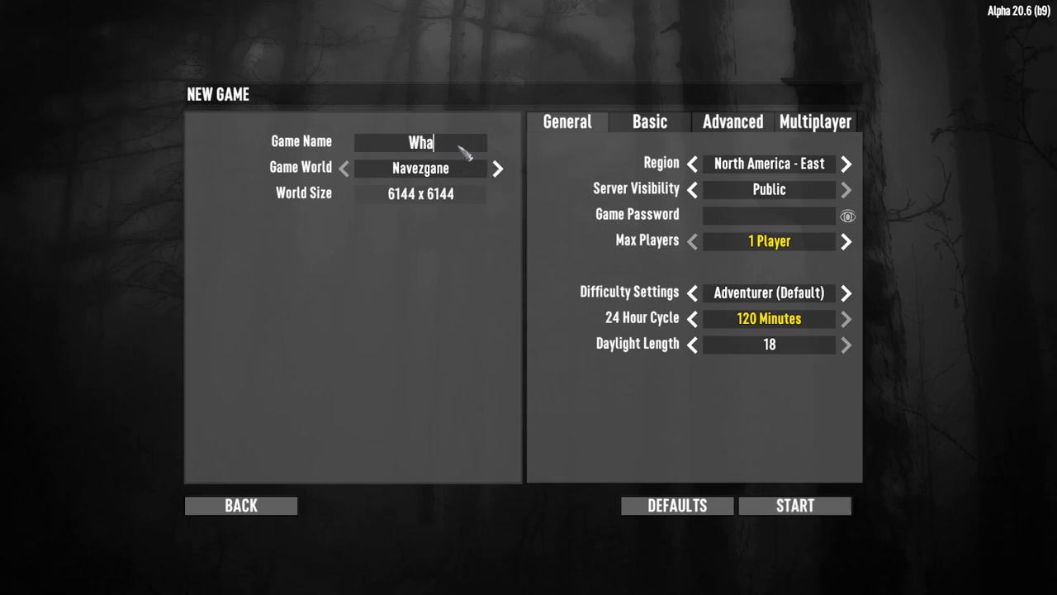
type("name")
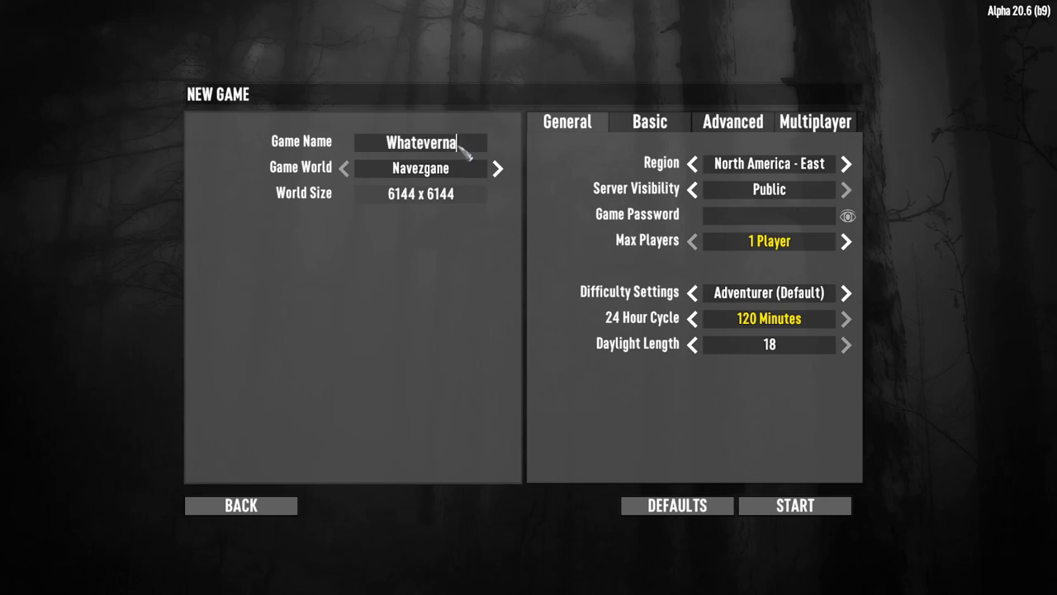
type("Iwant")
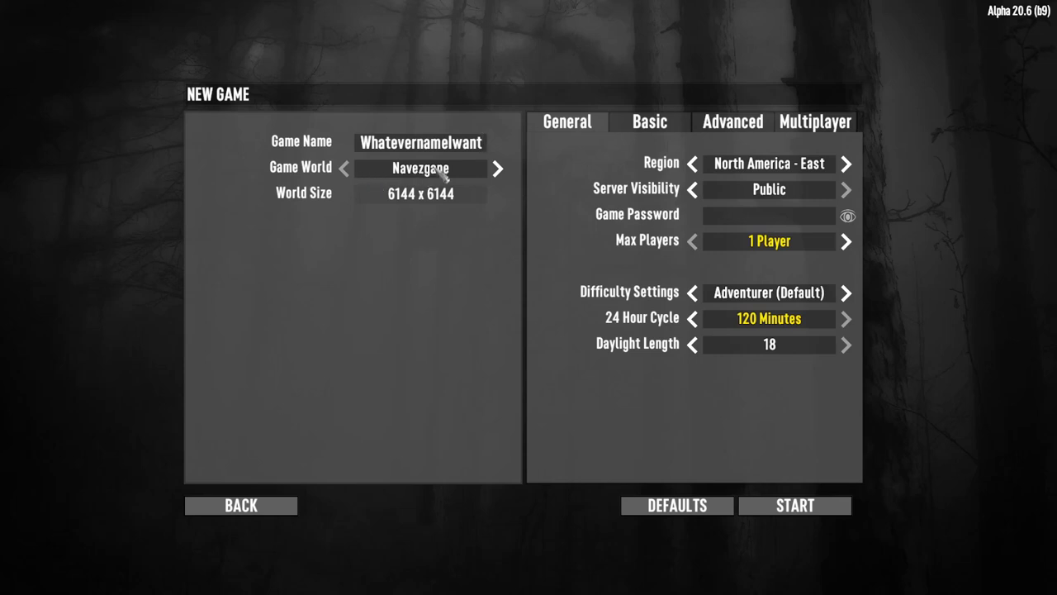
Browse the pregenerated worlds such as PREGEN10k, then set Game World back to New Random World
left_click(498, 169)
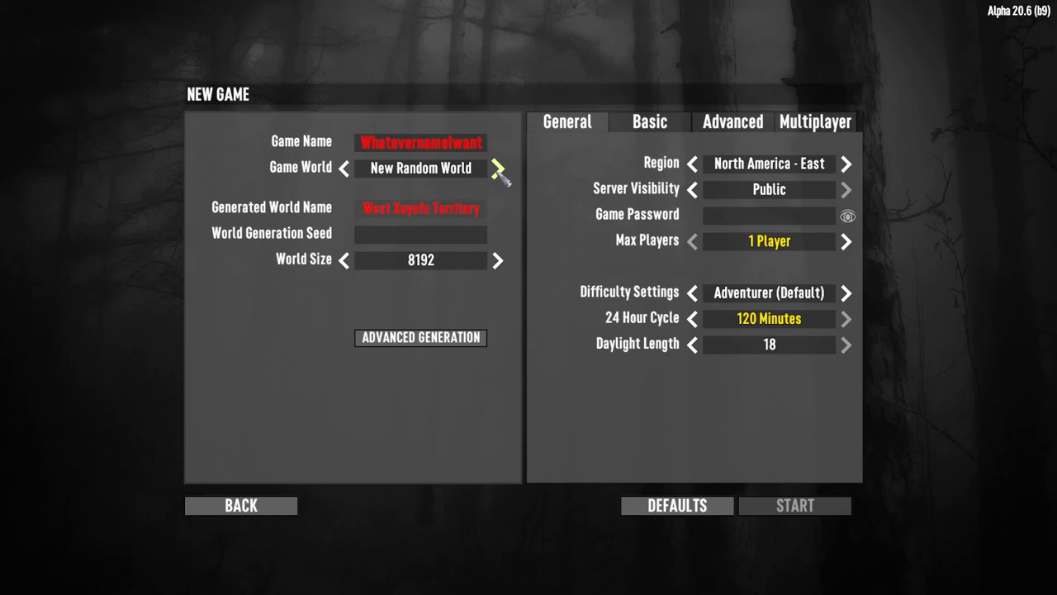
left_click(498, 169)
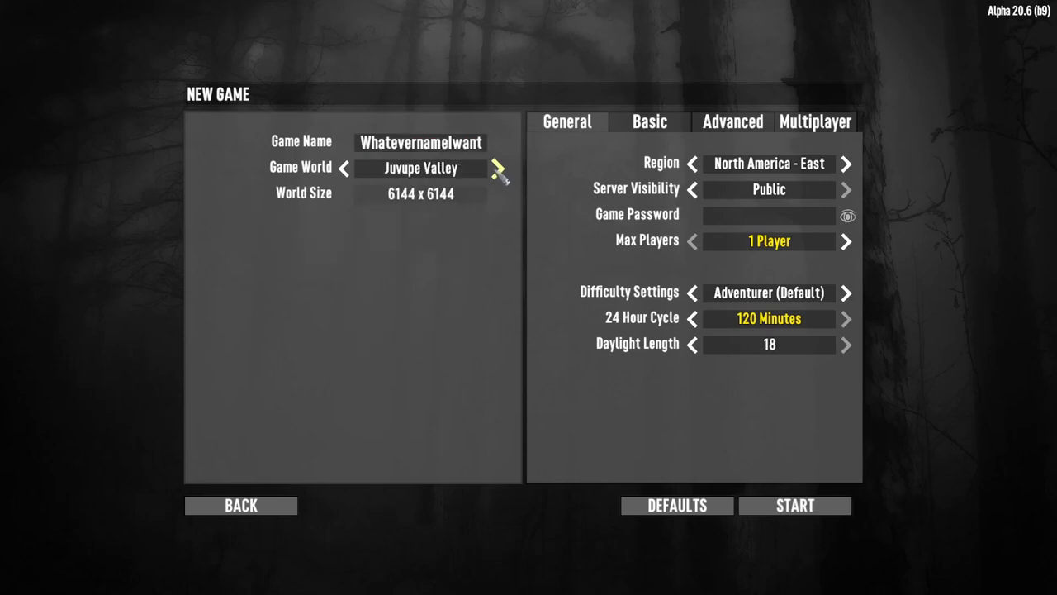
left_click(498, 170)
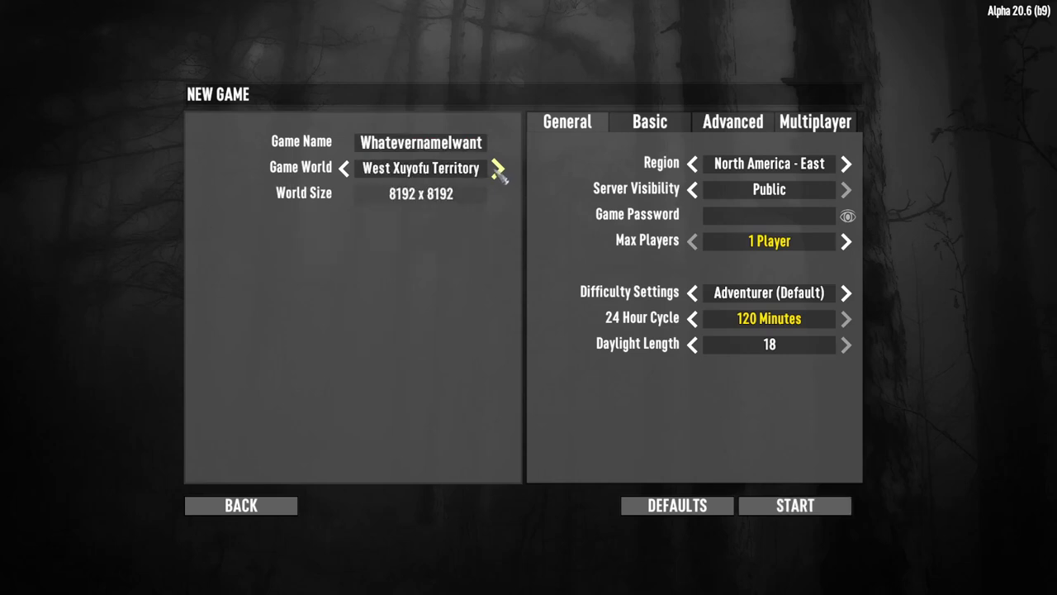
left_click(498, 170)
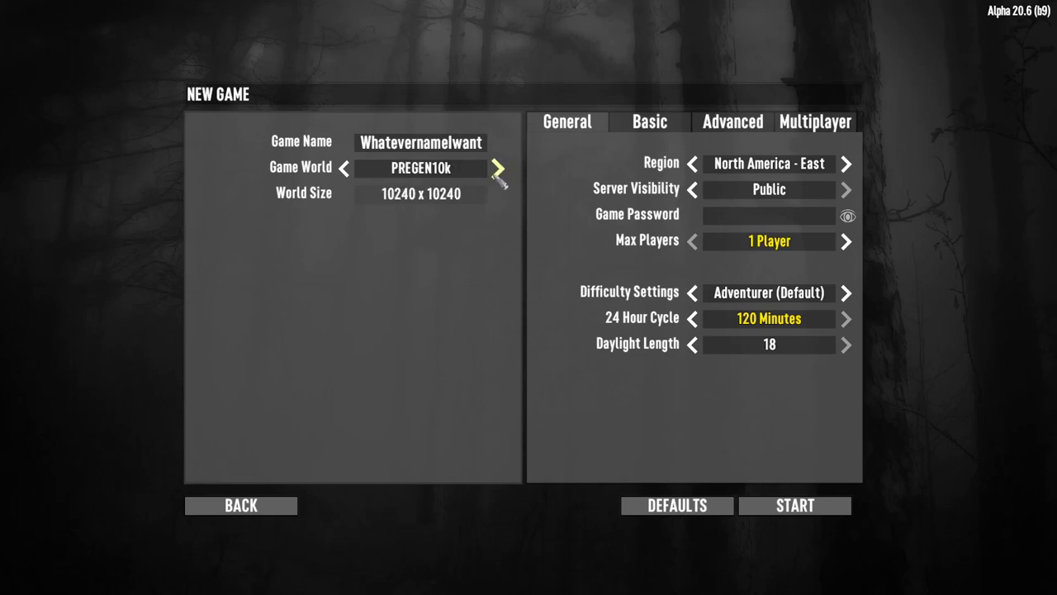
left_click(498, 170)
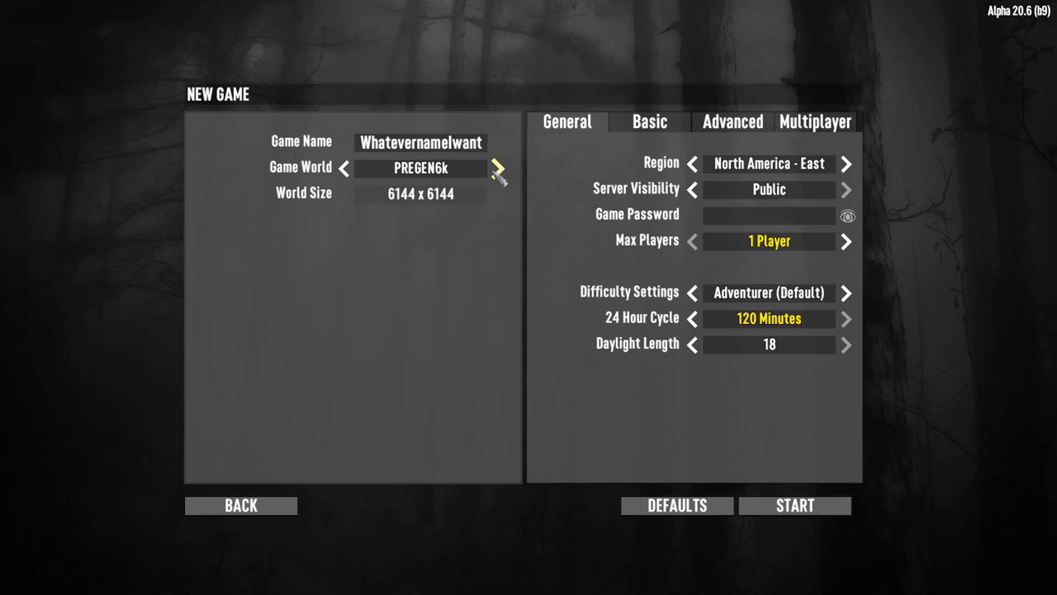
left_click(498, 169)
left_click(345, 168)
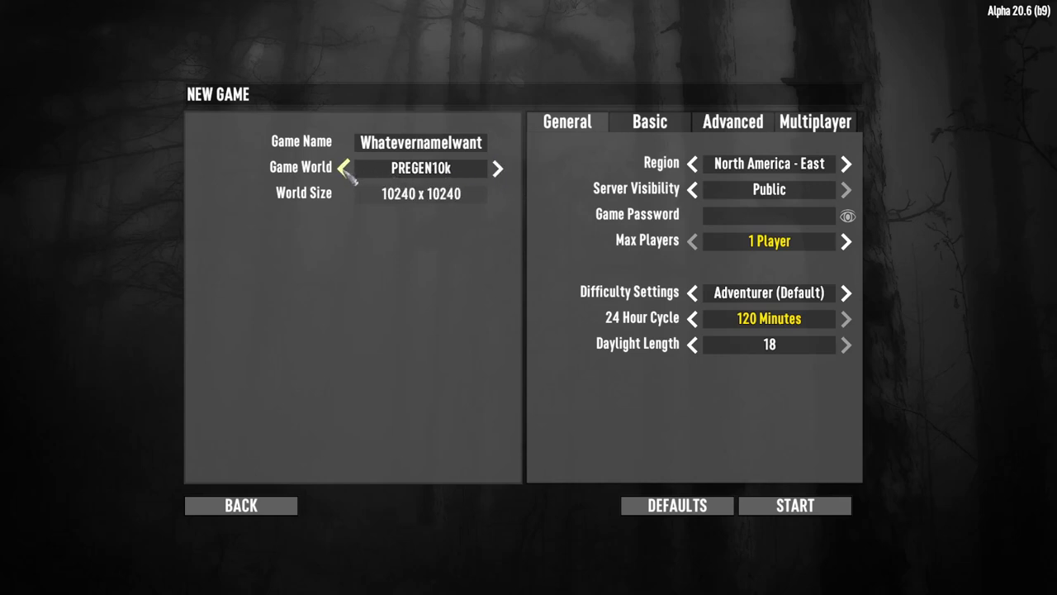
left_click(346, 168)
left_click(346, 169)
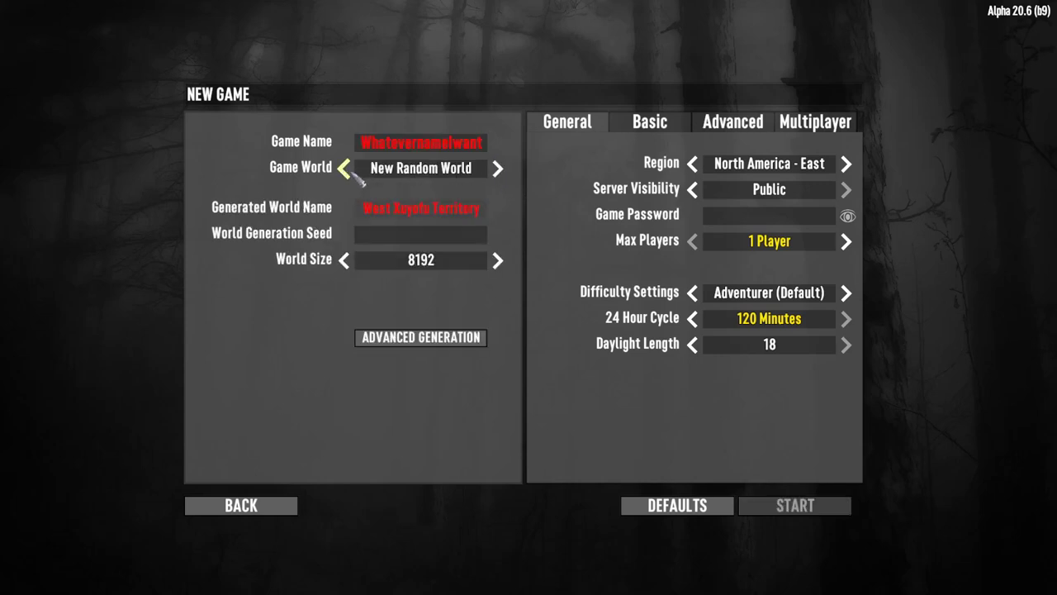
Enter seed 'random61becauseIwant' and raise the World Size to 10240
left_click(428, 237)
type("random")
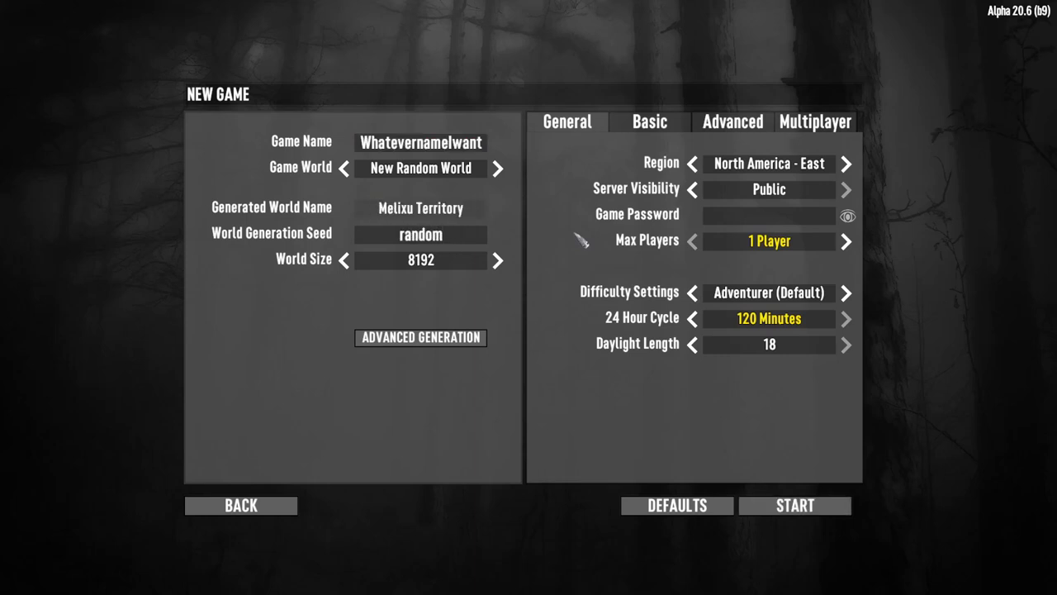
type("61becauseIwa")
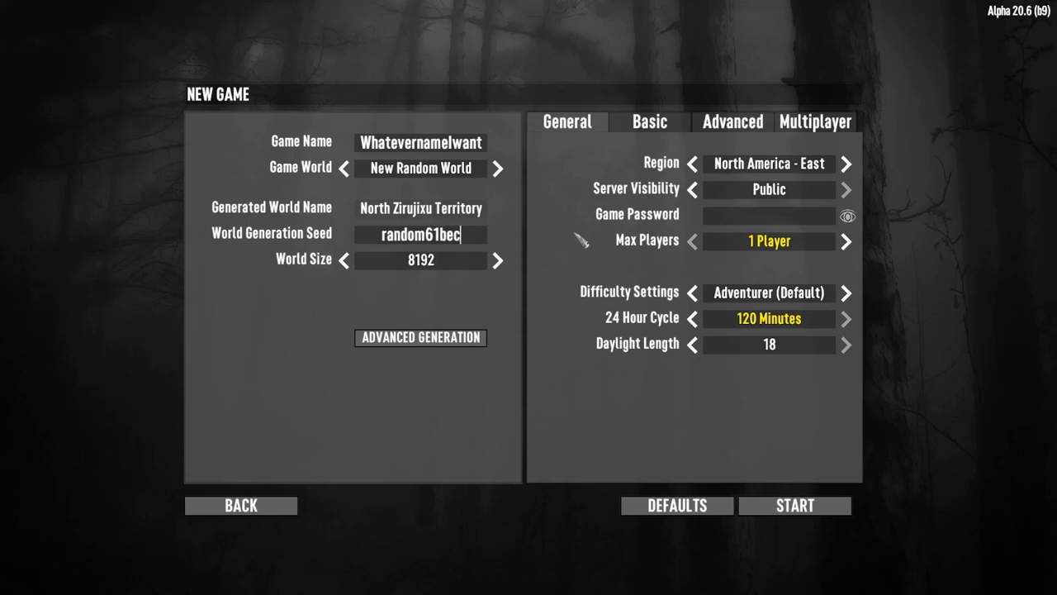
type("nt")
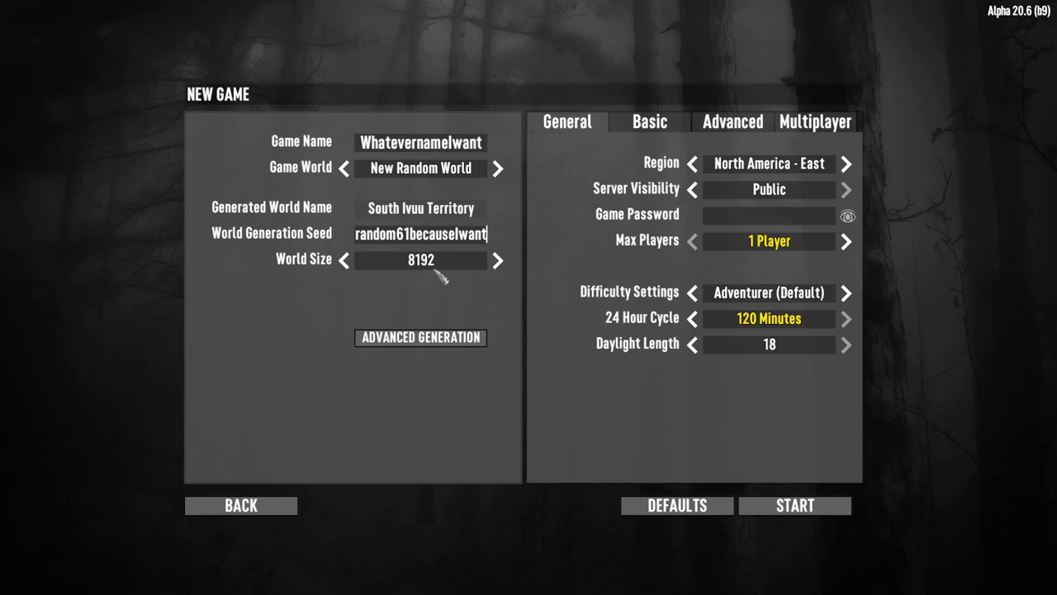
left_click(498, 261)
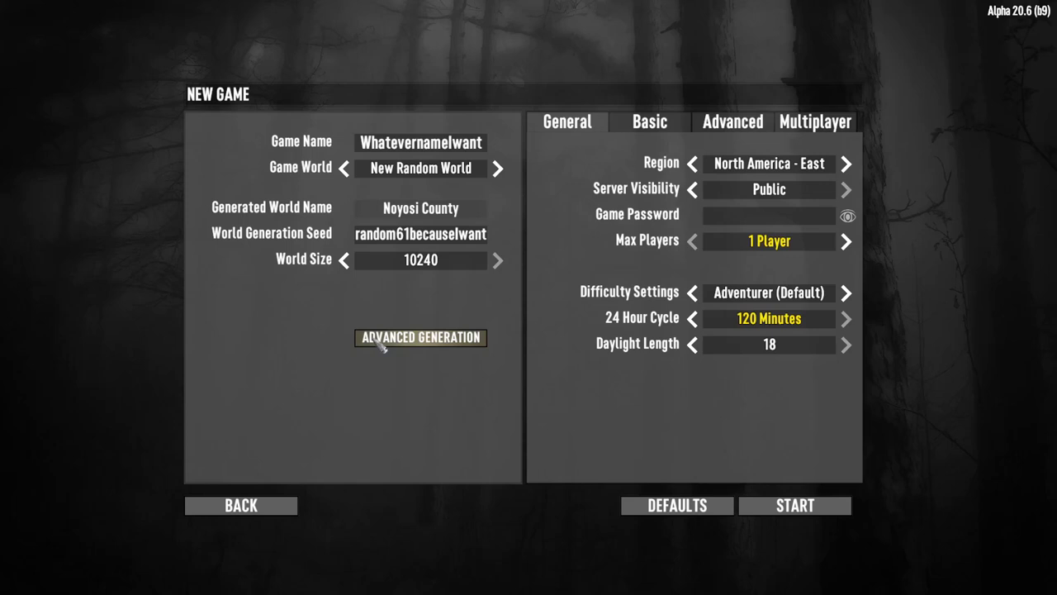
In Advanced Generation, enter world seed 'Random61David' and set World Size to 10240
left_click(383, 342)
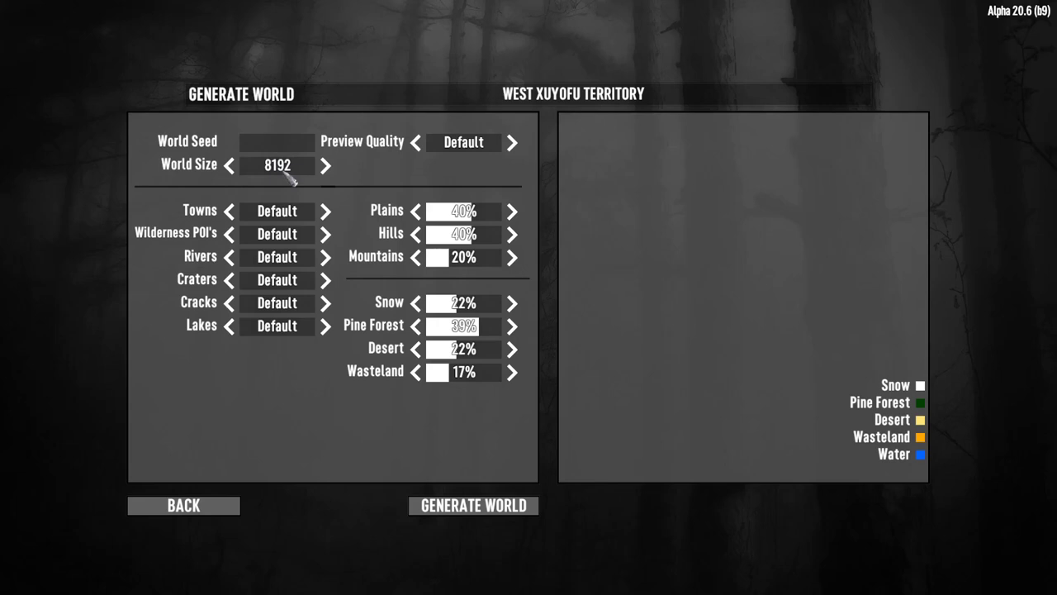
type("Random6")
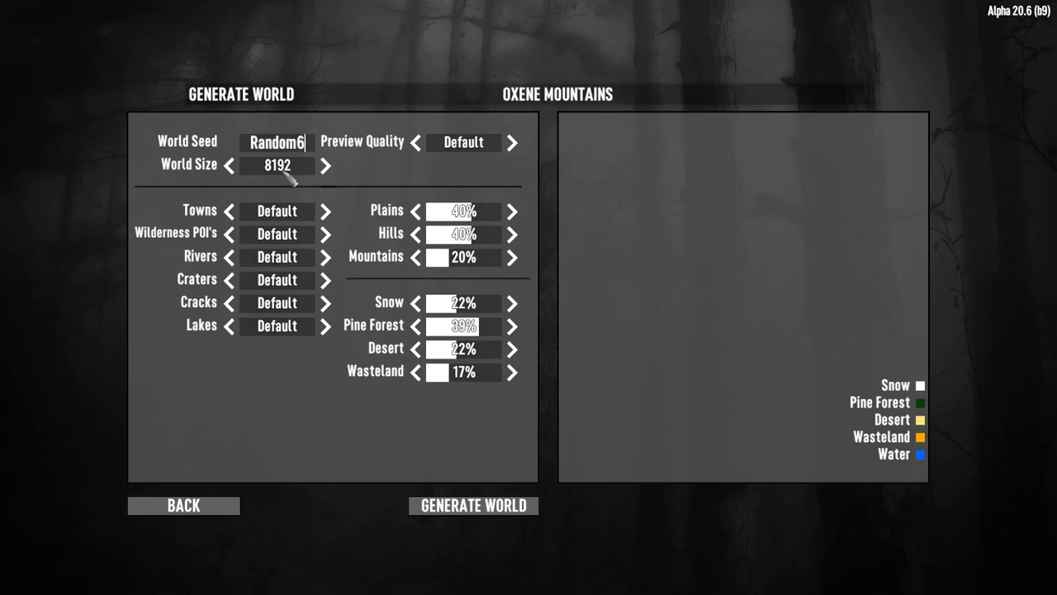
type("1David")
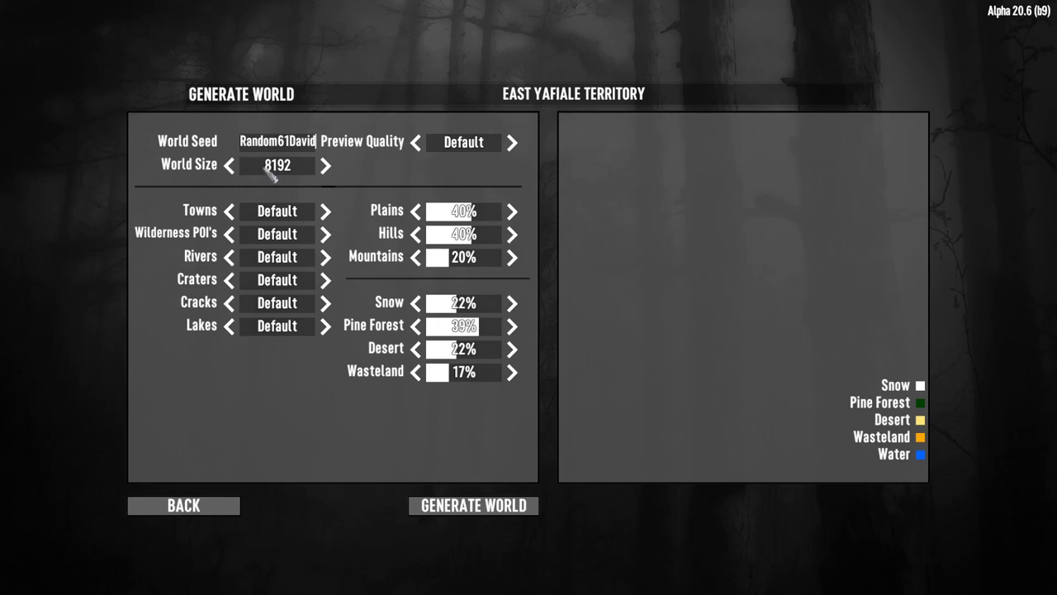
left_click(326, 166)
left_click(328, 168)
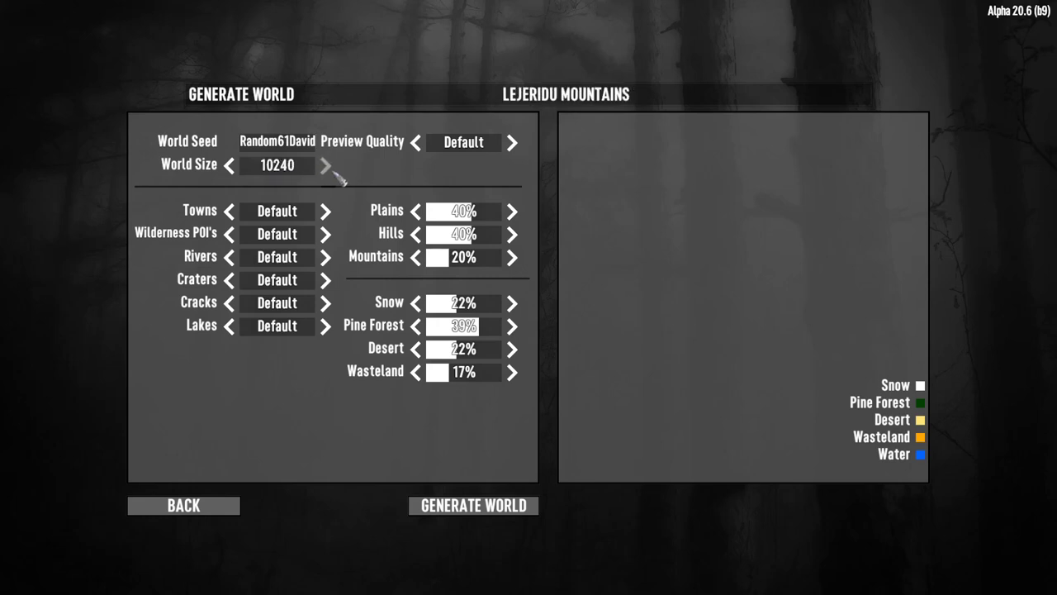
Cycle the Towns setting through Many, Few and None, then return it to Default
left_click(326, 212)
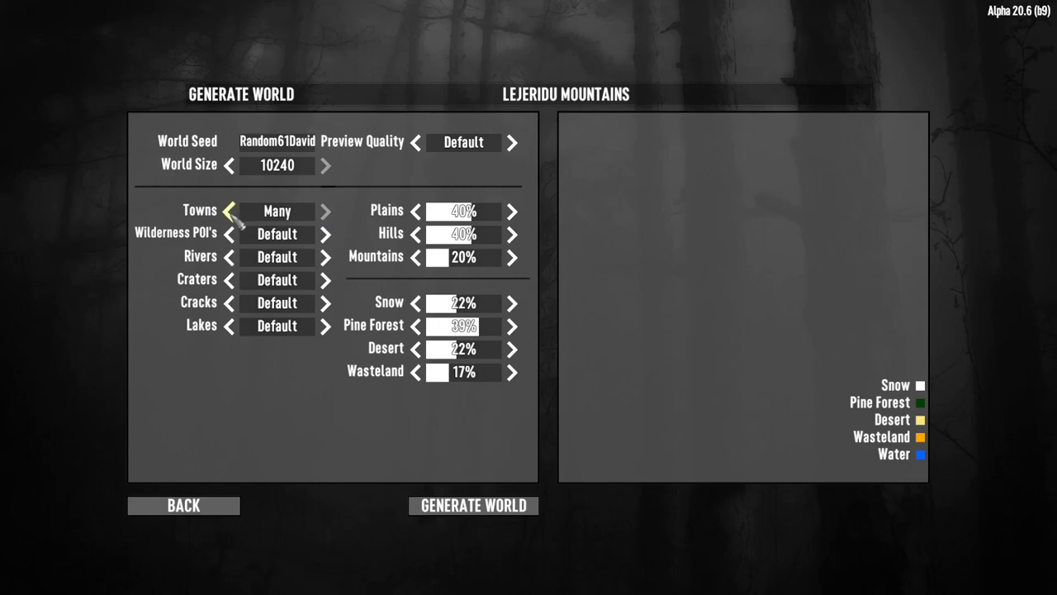
left_click(235, 214)
left_click(235, 214)
left_click(234, 214)
left_click(326, 213)
left_click(327, 213)
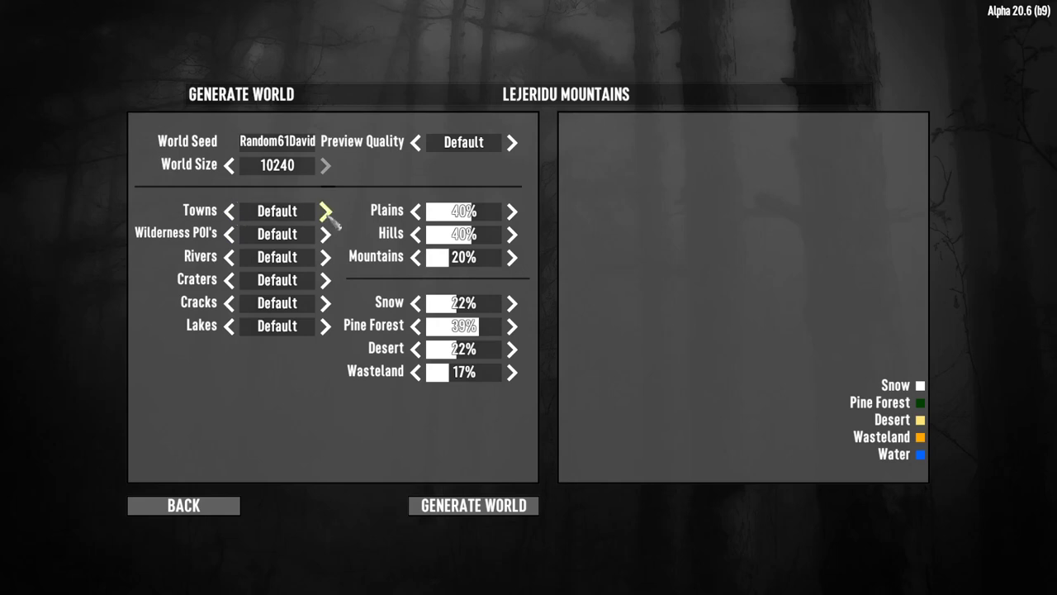
left_click(326, 214)
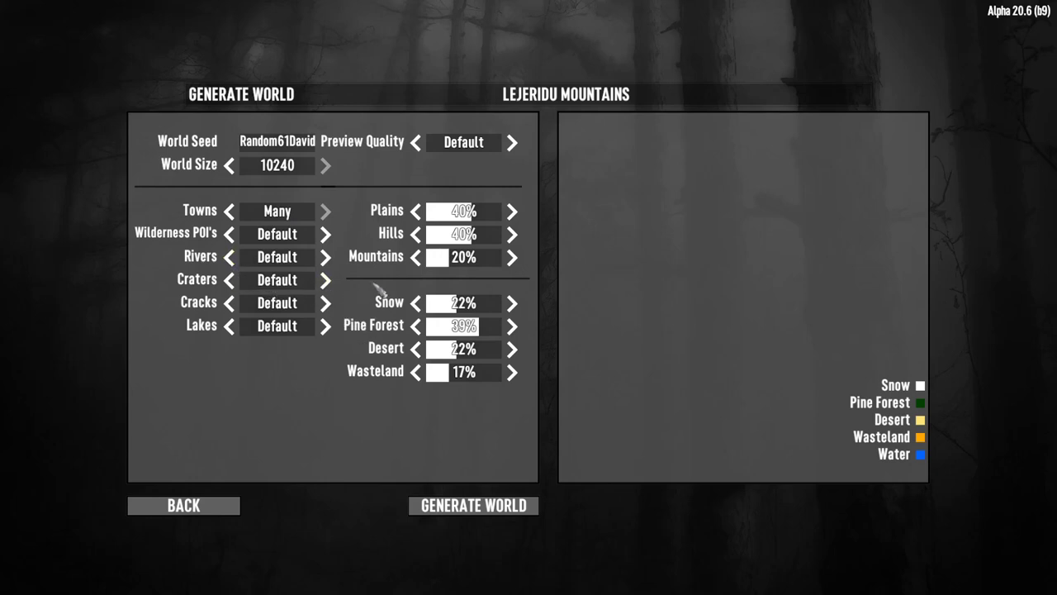
Try the terrain sliders: Plains back to 40%, Hills to 0%, Mountains to 62% then 0%
left_click(487, 215)
left_click_drag(495, 213, 482, 219)
left_click_drag(463, 241, 420, 259)
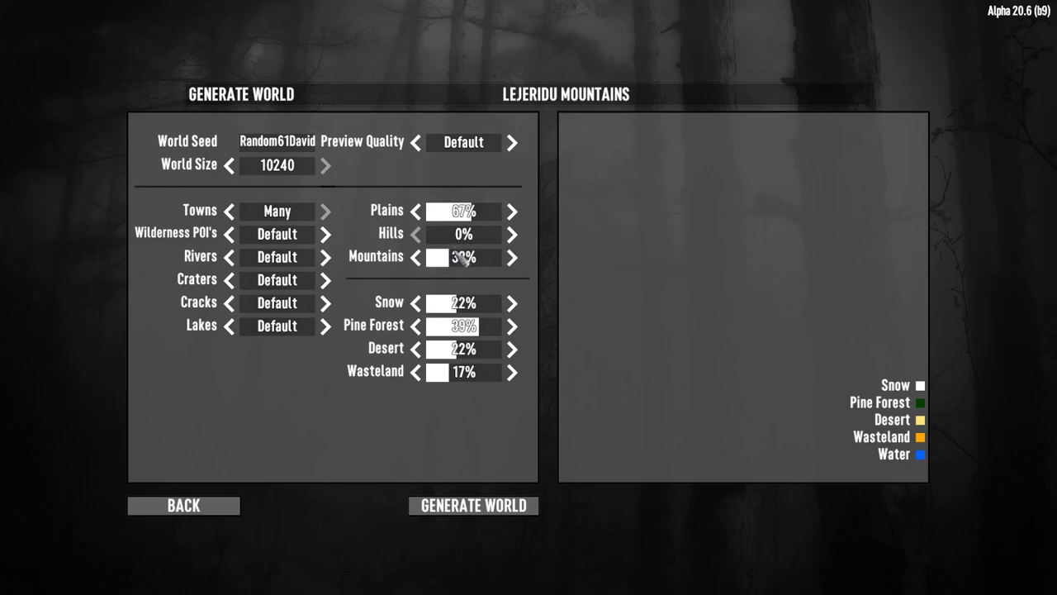
left_click_drag(462, 263, 514, 276)
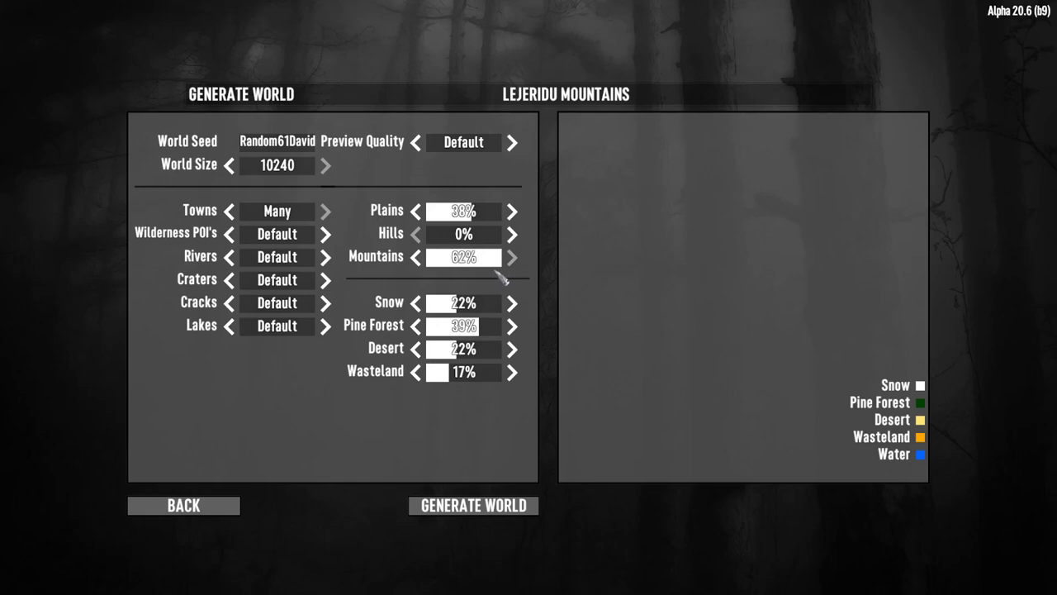
left_click_drag(460, 262, 426, 275)
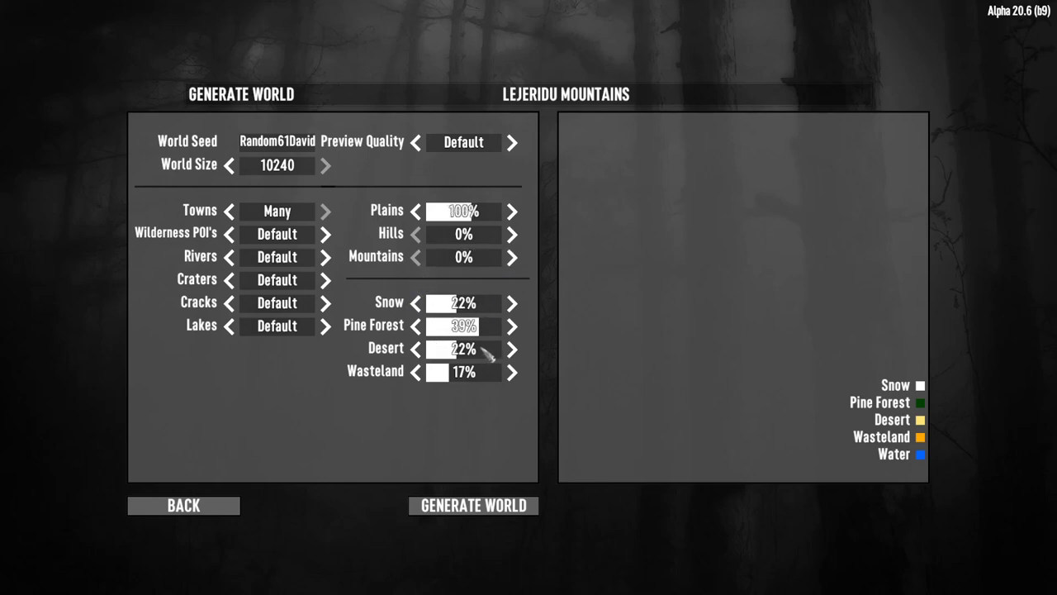
Drop Pine Forest to 0%, raise Snow and Desert, and make the terrain all Mountains
left_click_drag(480, 377, 510, 376)
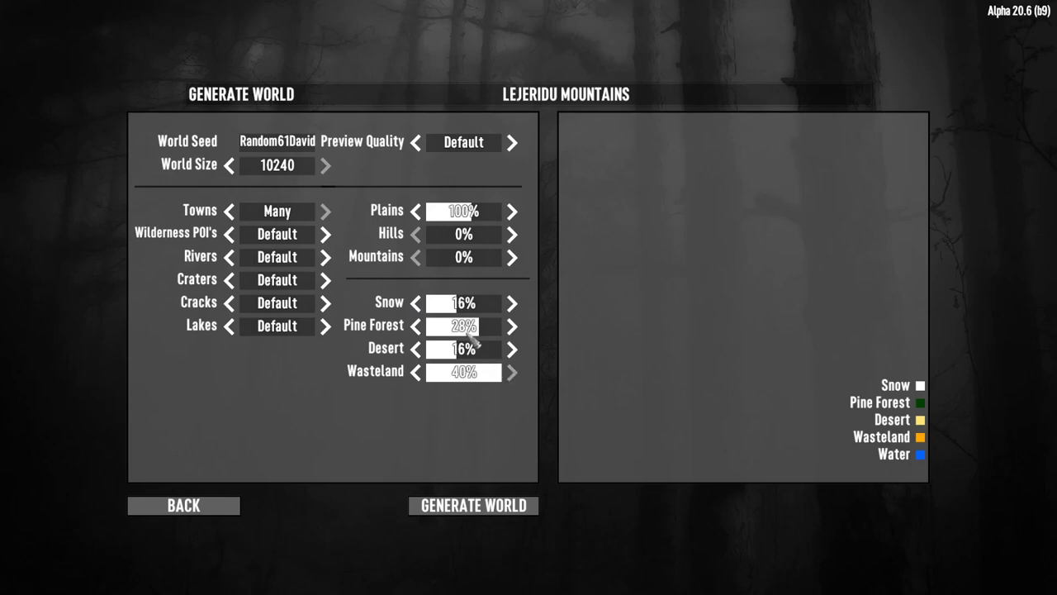
left_click_drag(468, 306, 508, 309)
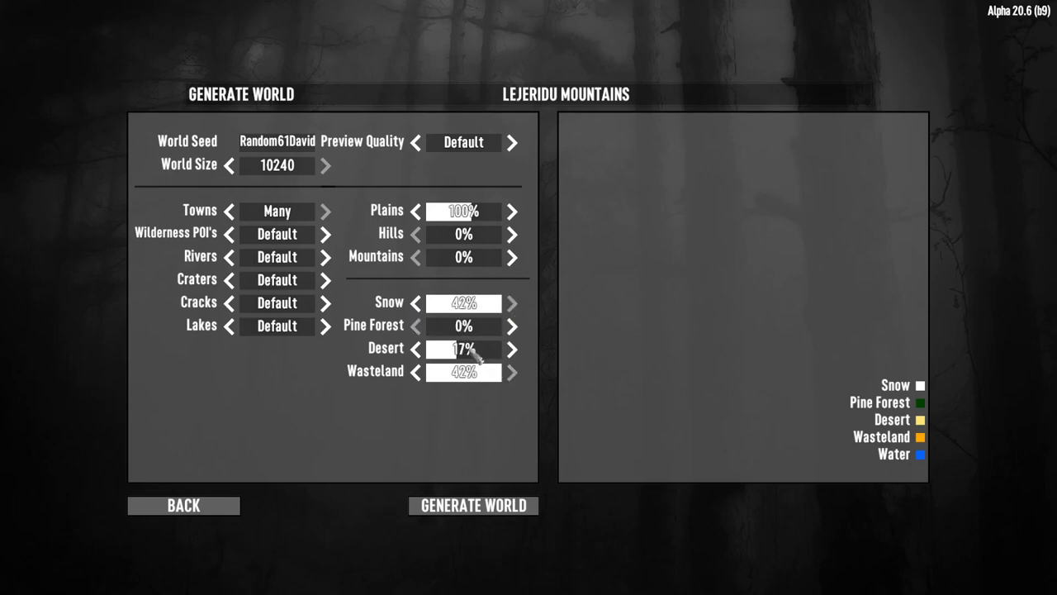
mouse_move(456, 268)
left_mouse_down()
mouse_move(494, 263)
mouse_move(523, 274)
left_mouse_up()
left_click_drag(456, 220, 424, 219)
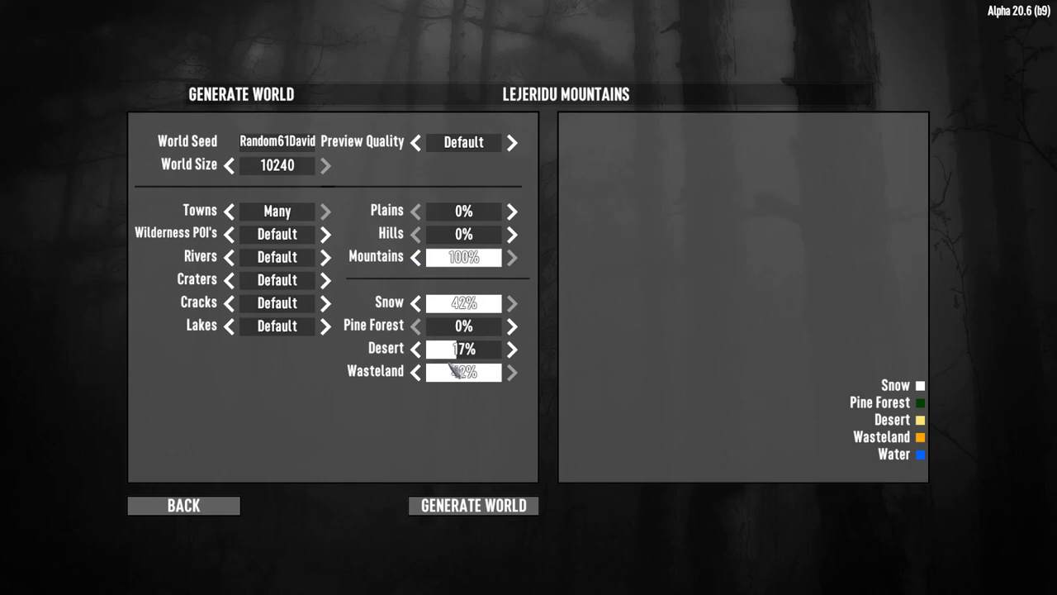
mouse_move(461, 351)
left_mouse_down()
mouse_move(489, 353)
mouse_move(412, 372)
left_mouse_up()
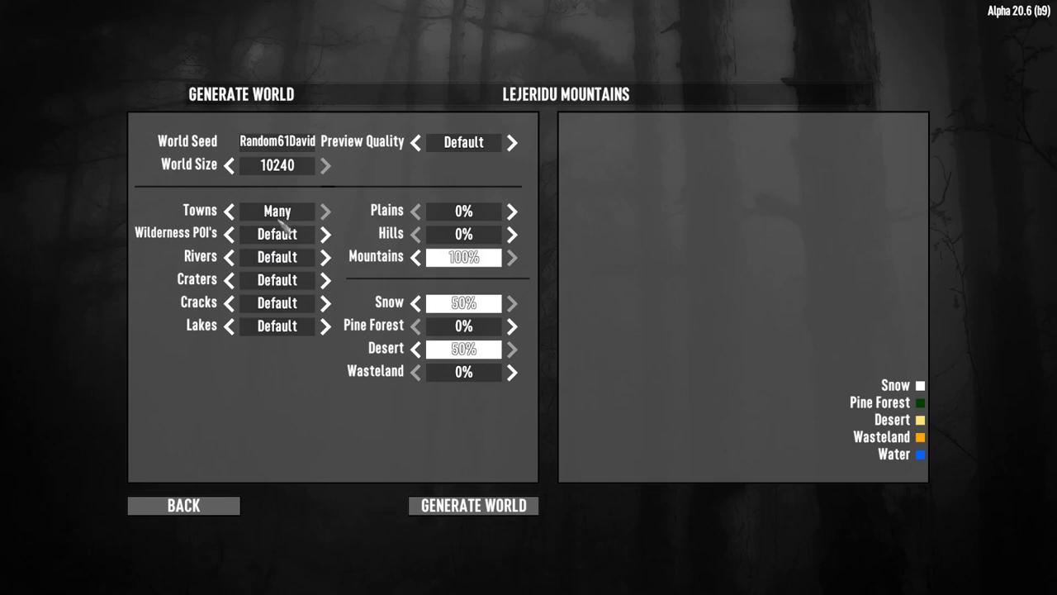
Set Rivers, Cracks and Lakes to Many and Snow to 100% of the biomes
left_click(326, 257)
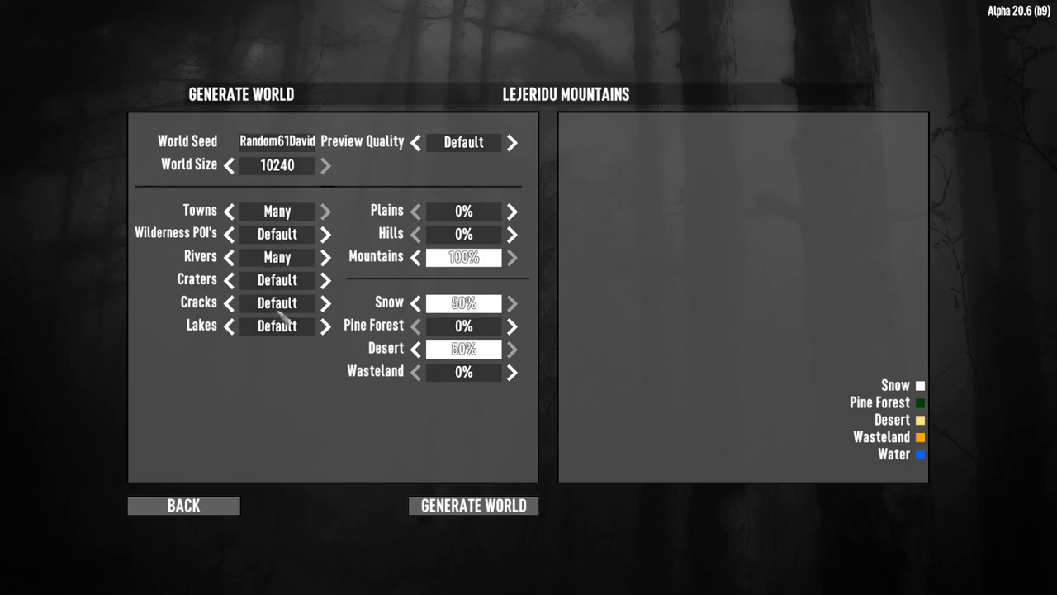
left_click(327, 304)
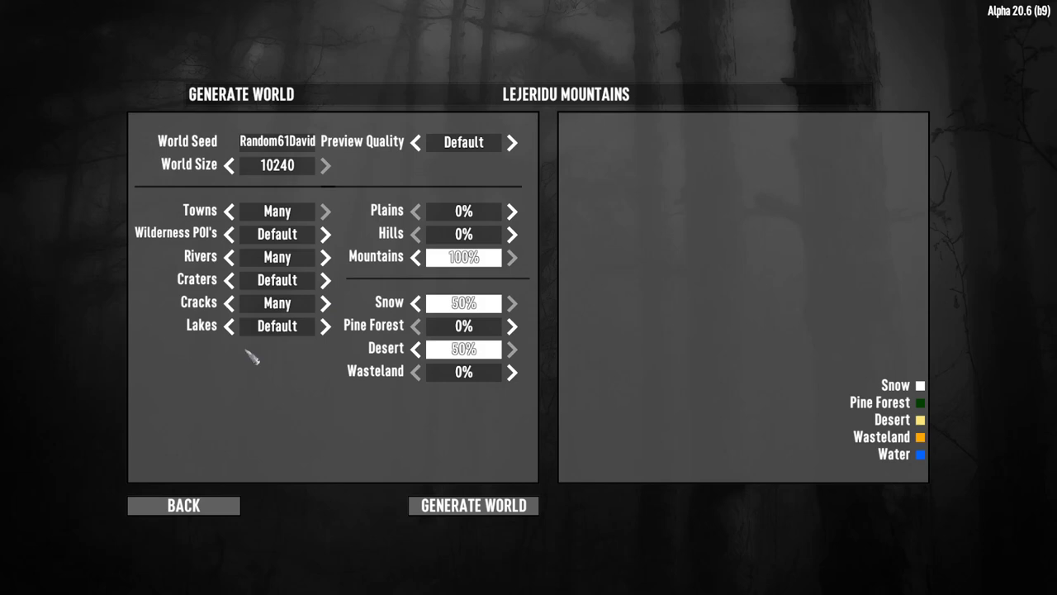
left_click(327, 327)
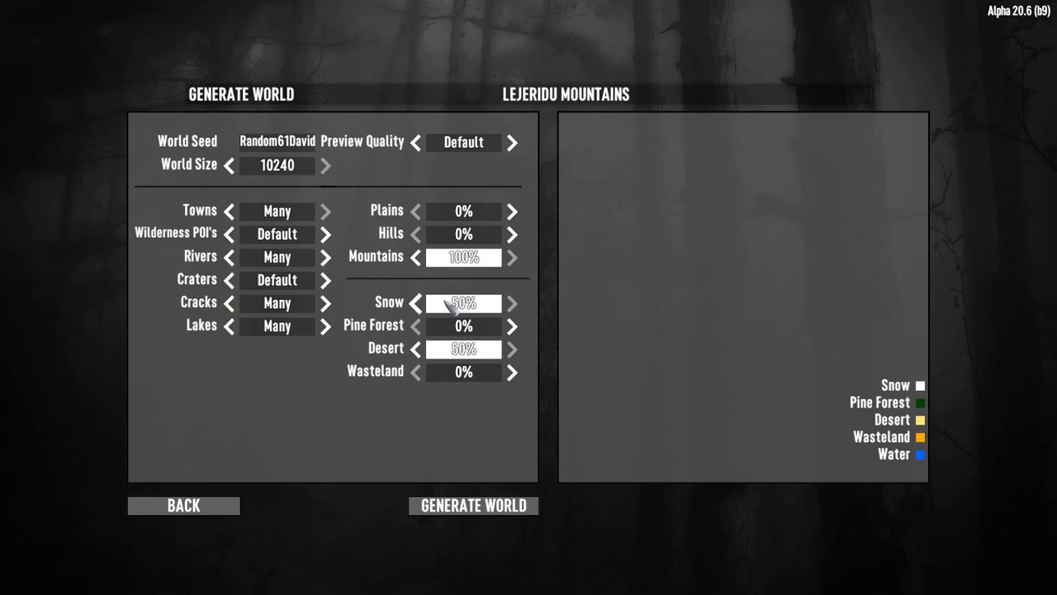
left_click(415, 350)
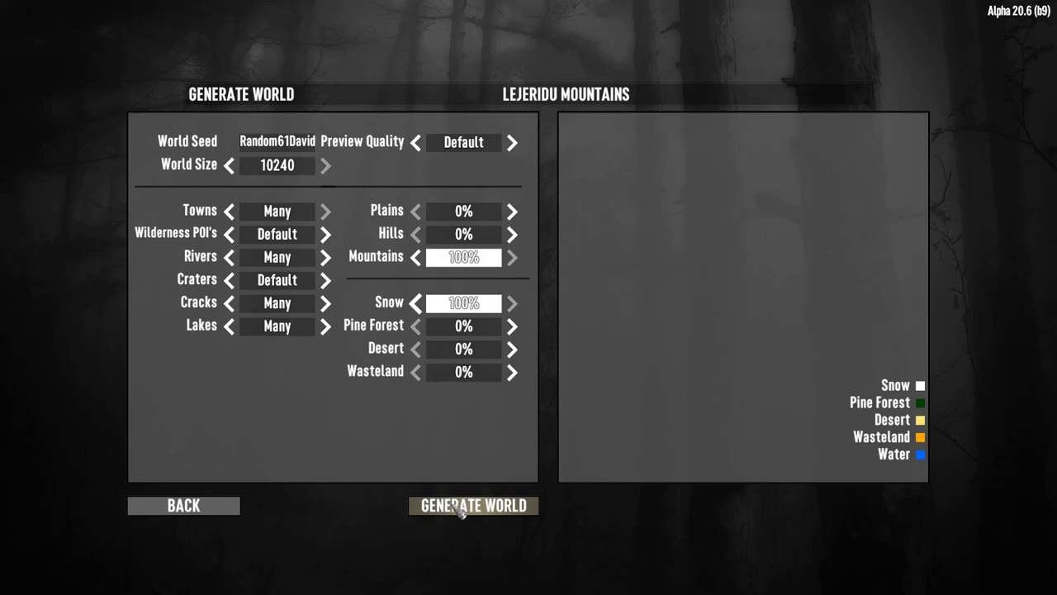
Generate the world and wait for the Sasabamu County map preview to finish
left_click(460, 511)
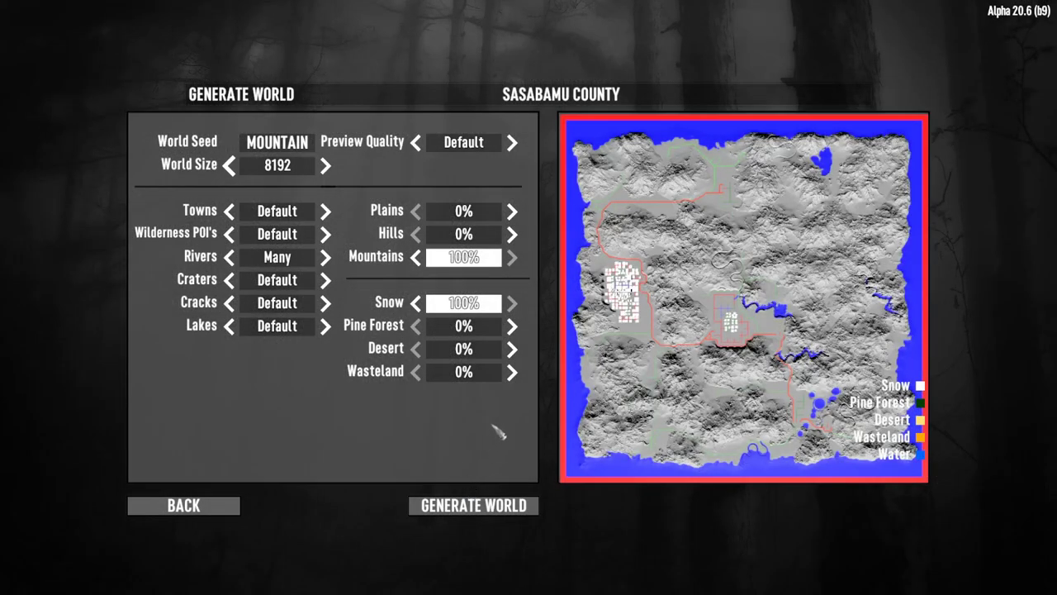
Back in game setup, select the Lejeridu Mountains world and start the game
left_click(213, 522)
left_click(343, 168)
left_click(344, 168)
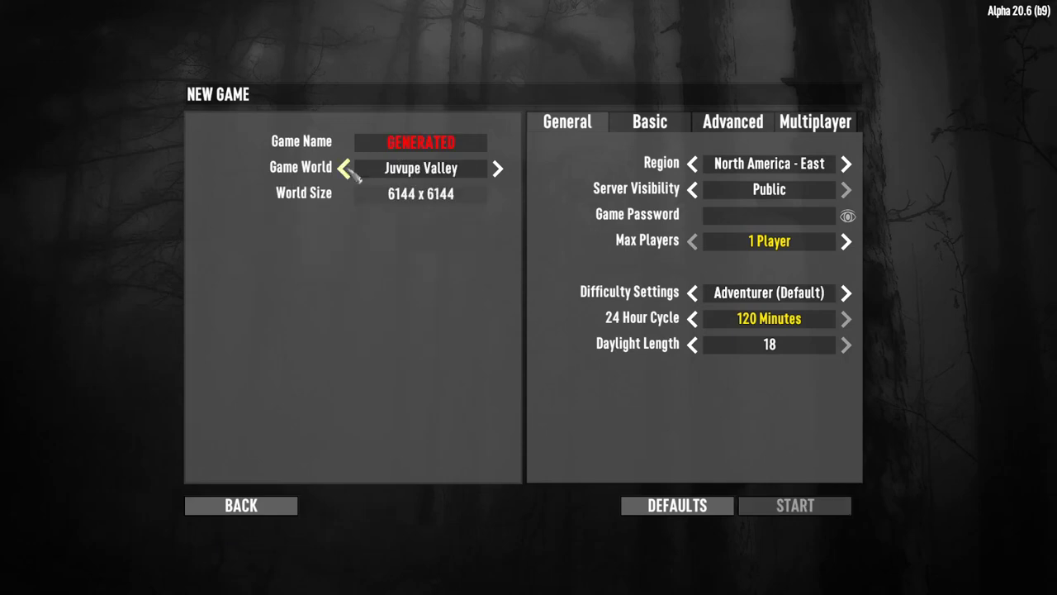
left_click(498, 168)
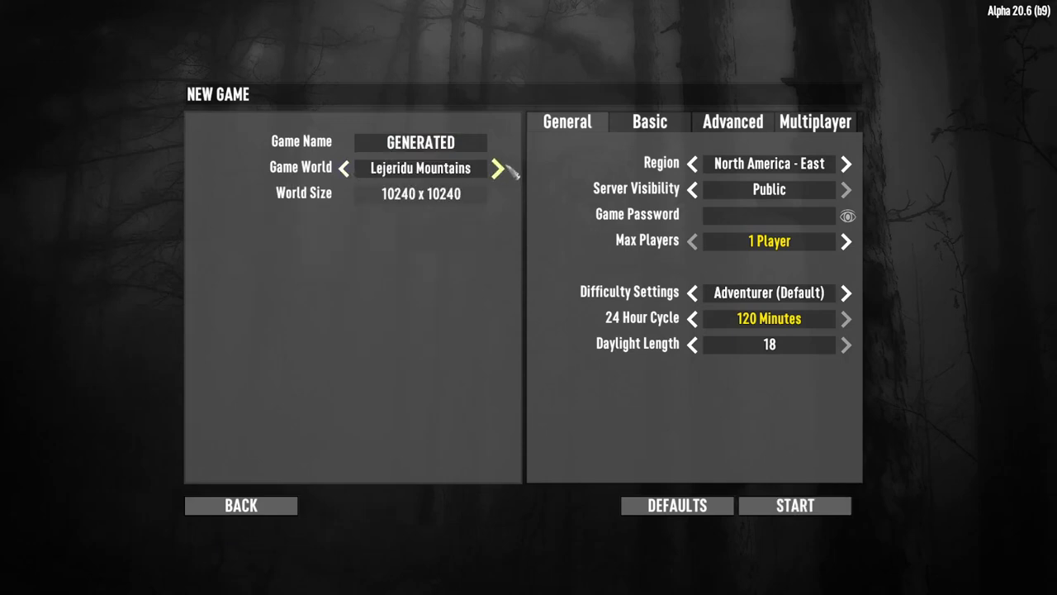
left_click(788, 505)
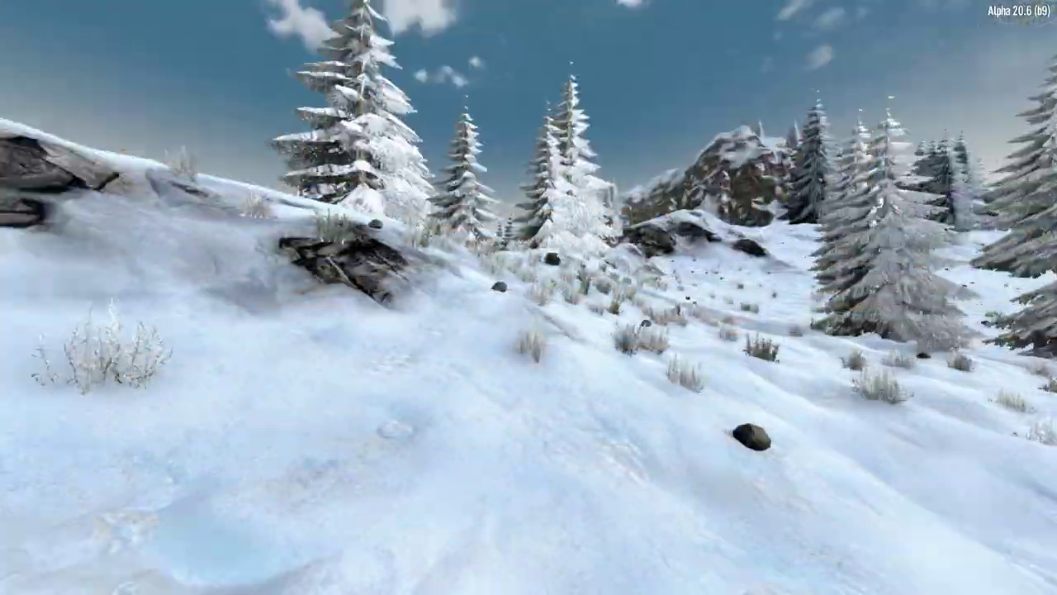
Pick up a small stone, punch grass for plant fibers, then grab another stone
key("w")
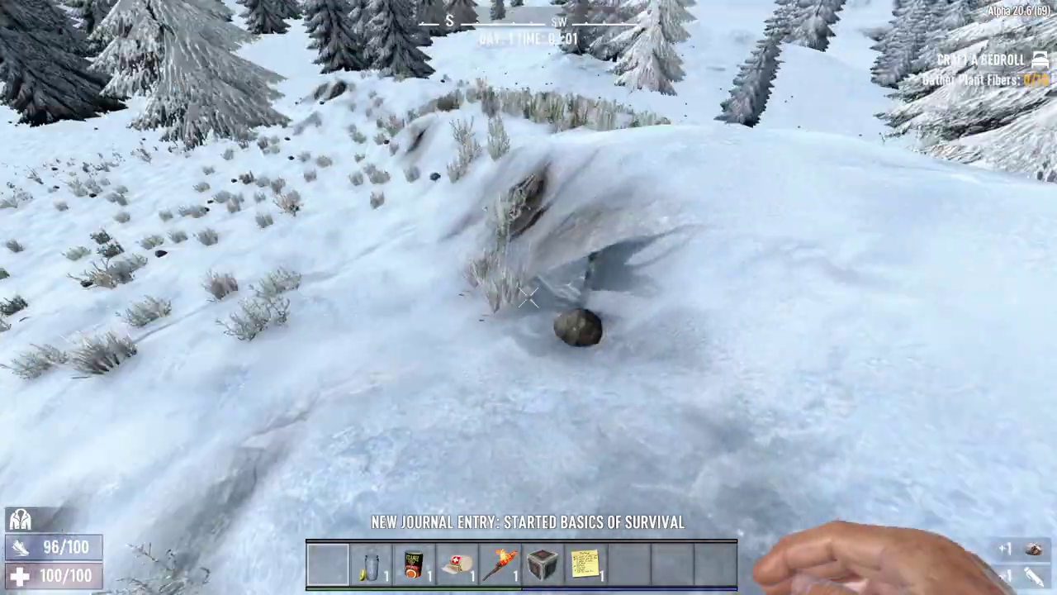
key("e")
left_click(529, 298)
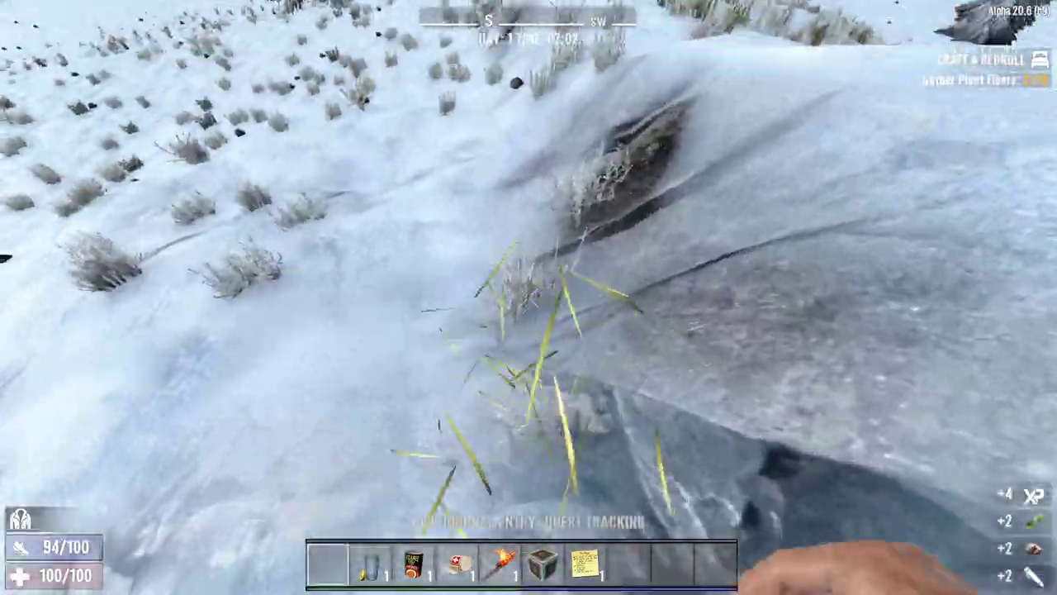
left_click(528, 298)
left_click(529, 297)
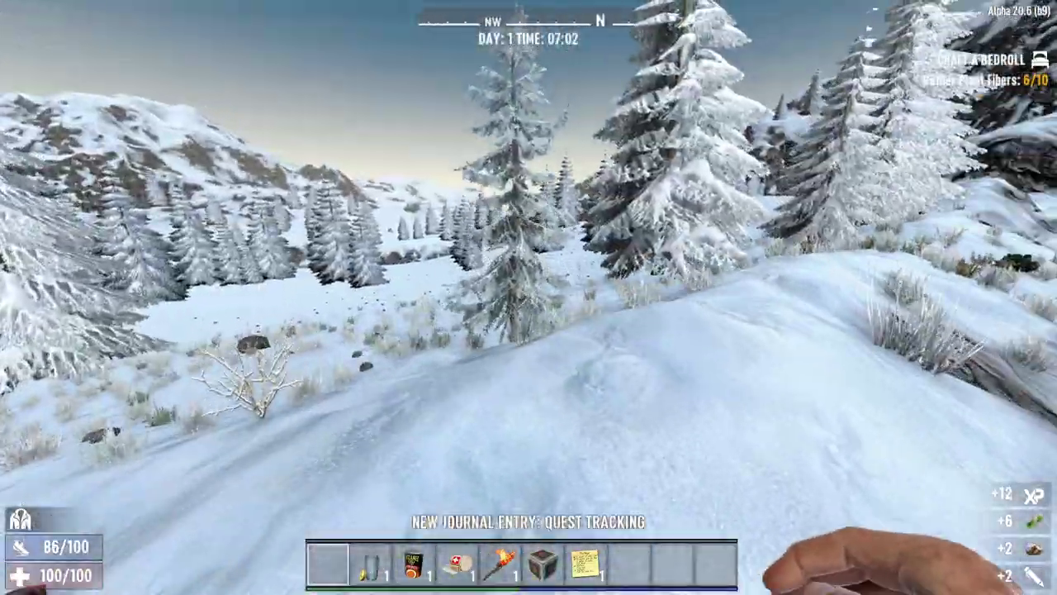
key("shift+w")
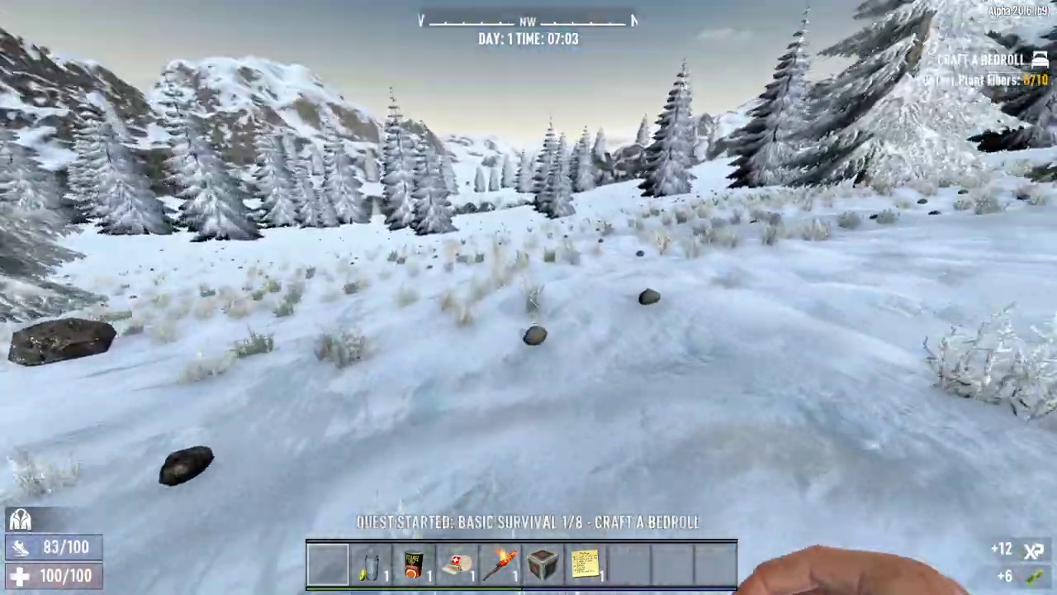
key("e")
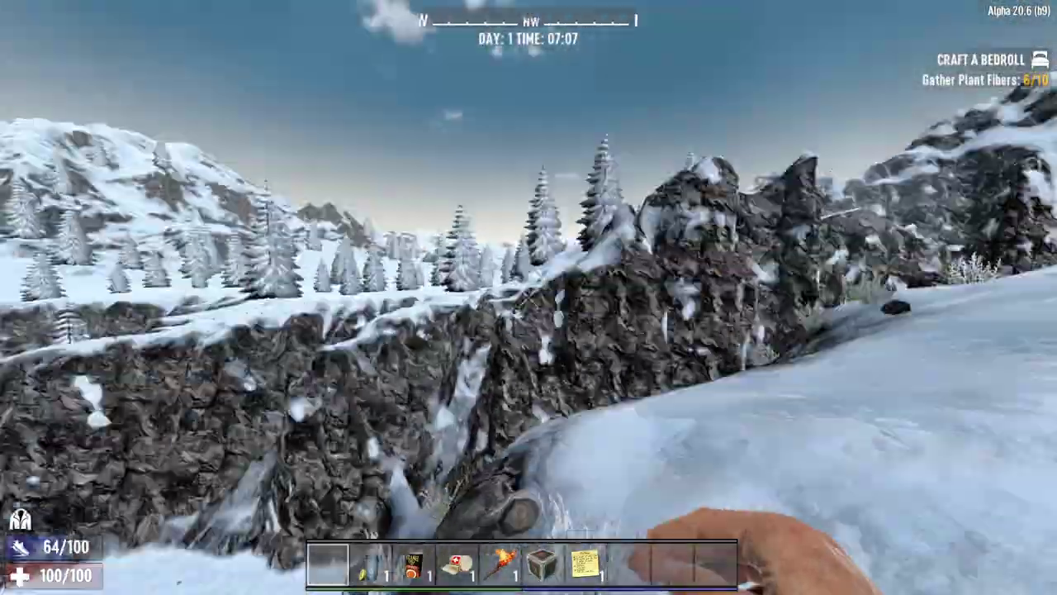
Walk the snowy cliff edge to overlook the ravine, then turn back toward the snowfield
key("w")
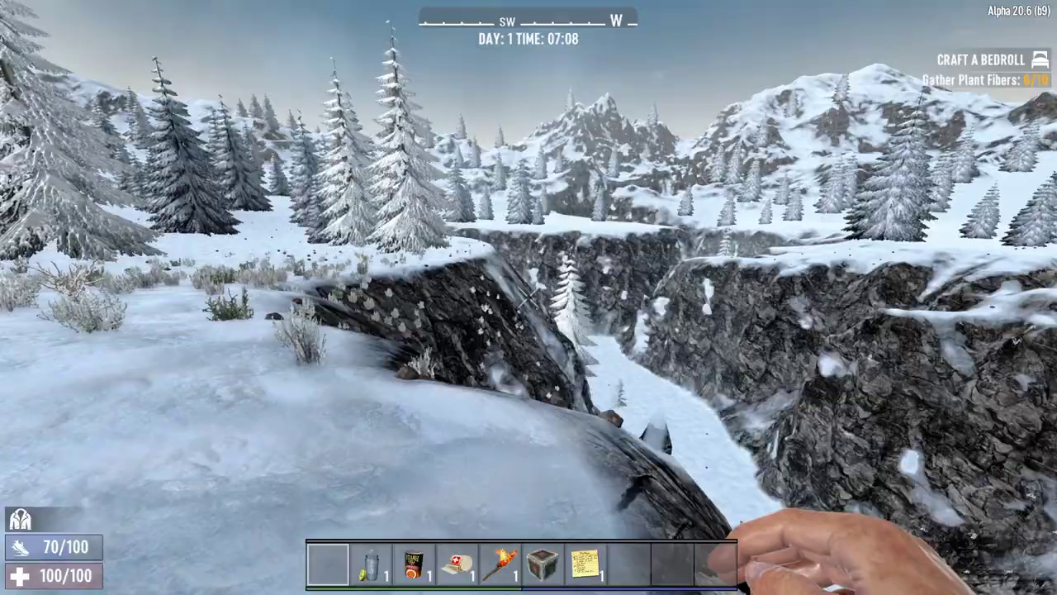
key("shift+w")
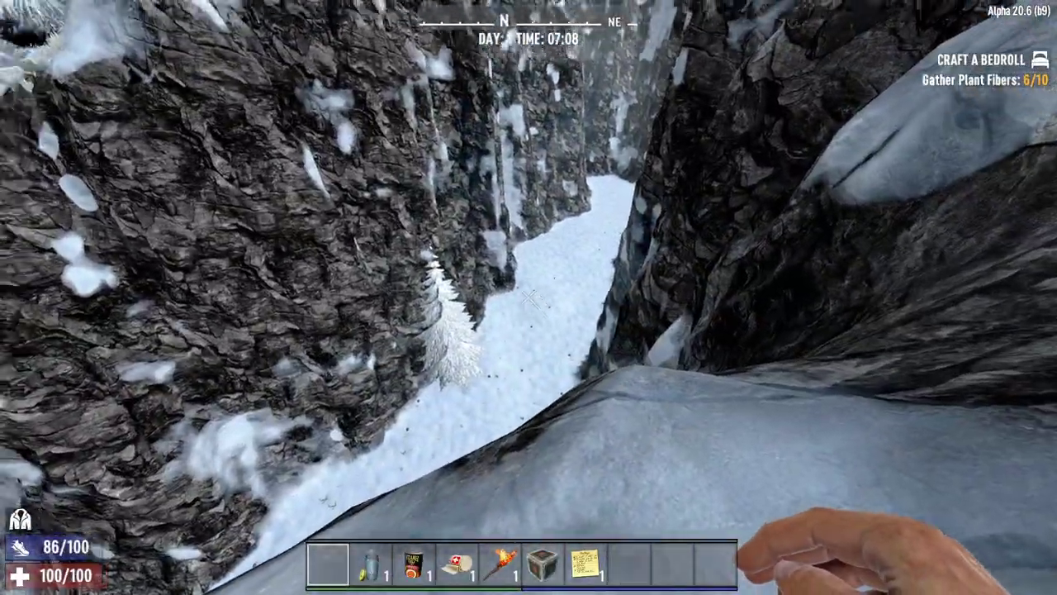
mouse_move(529, 297)
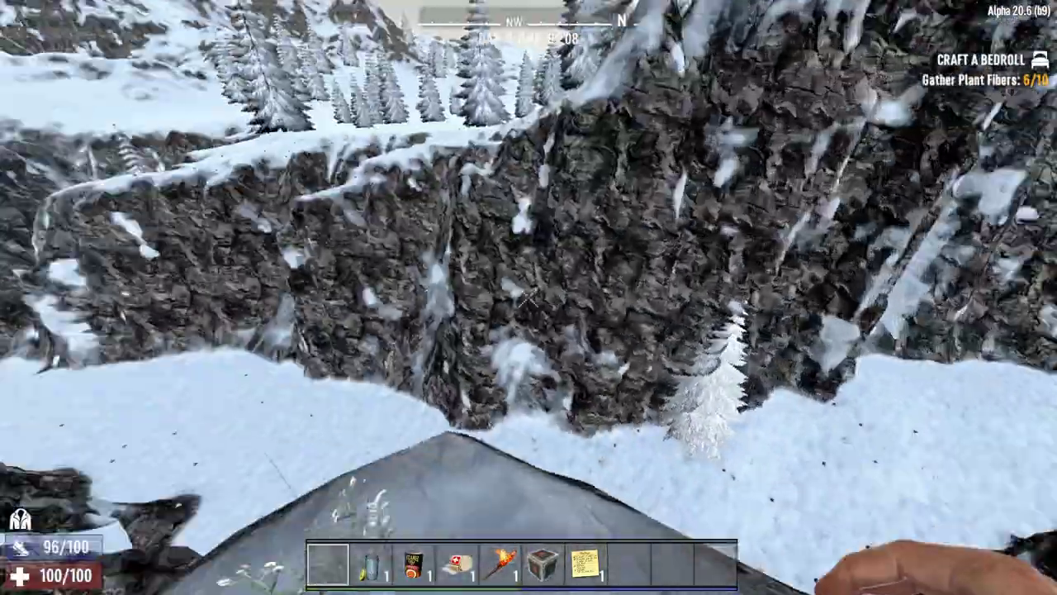
key("shift+w")
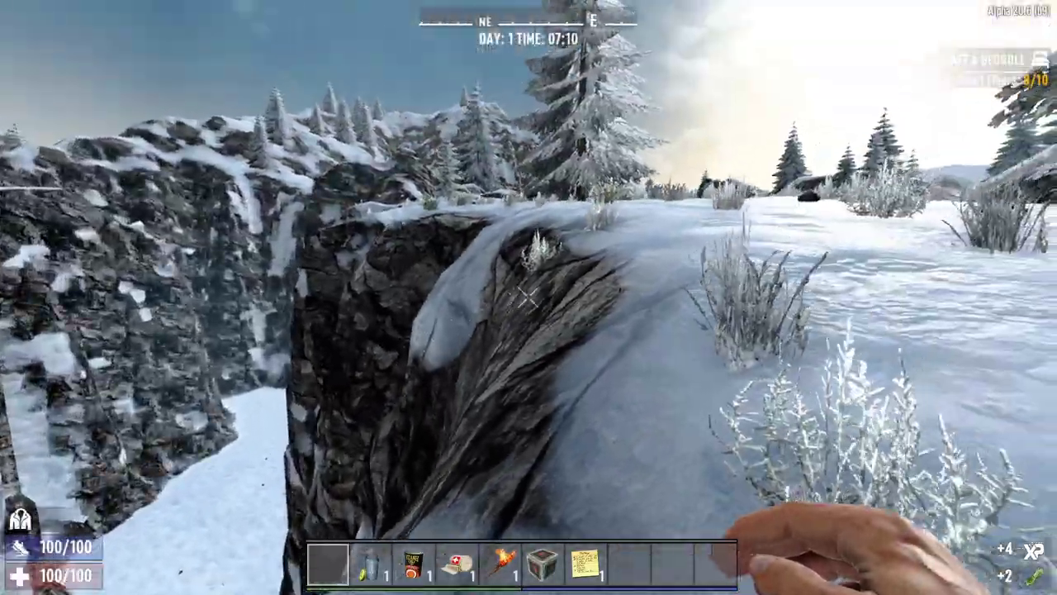
Sprint across the snowfield and pick up the first few small stones
key("shift+w")
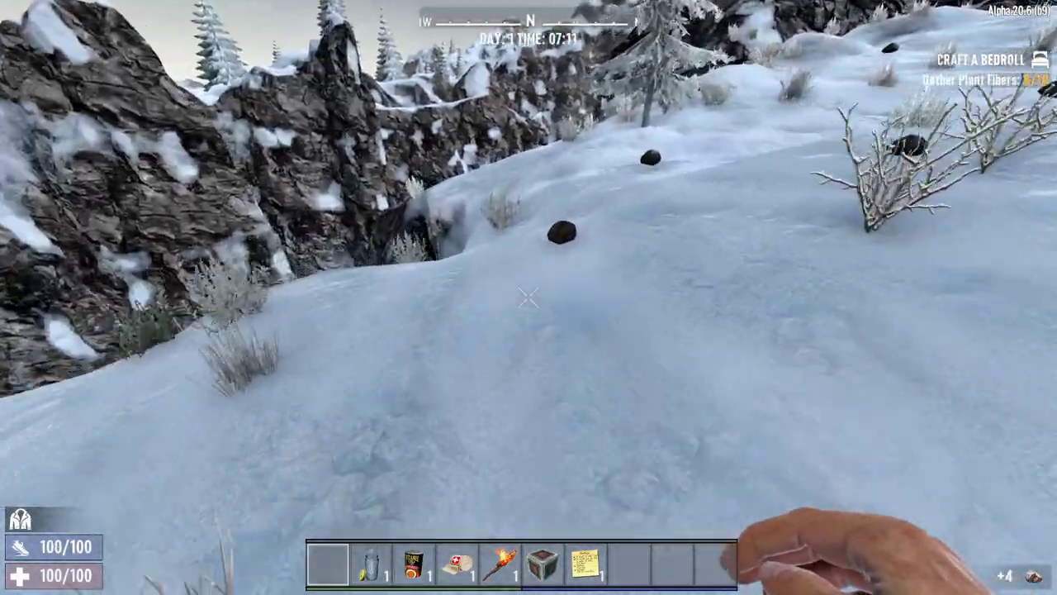
key("shift+w")
key("e")
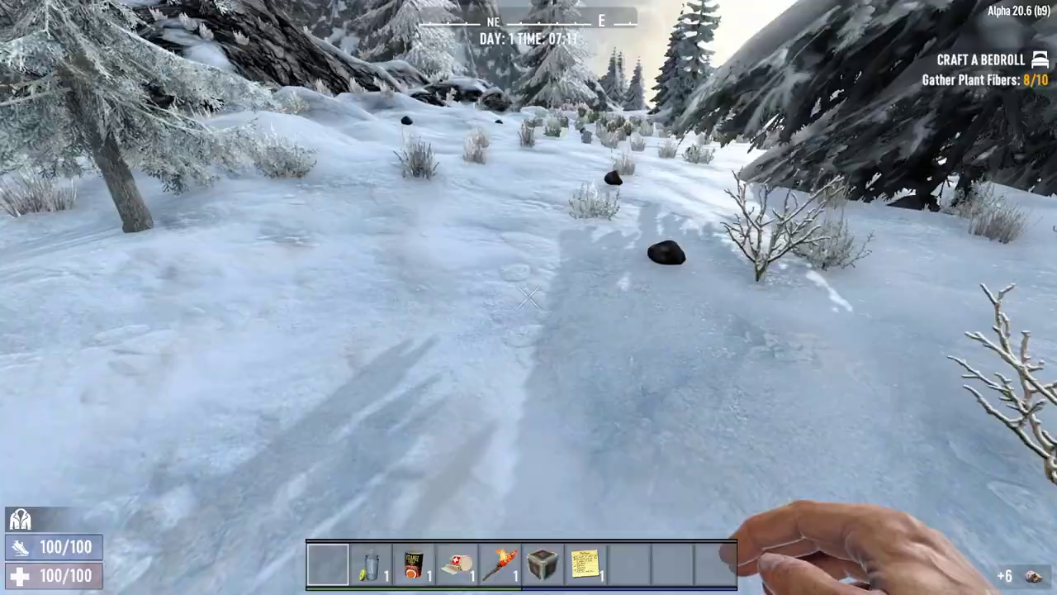
key("shift+w")
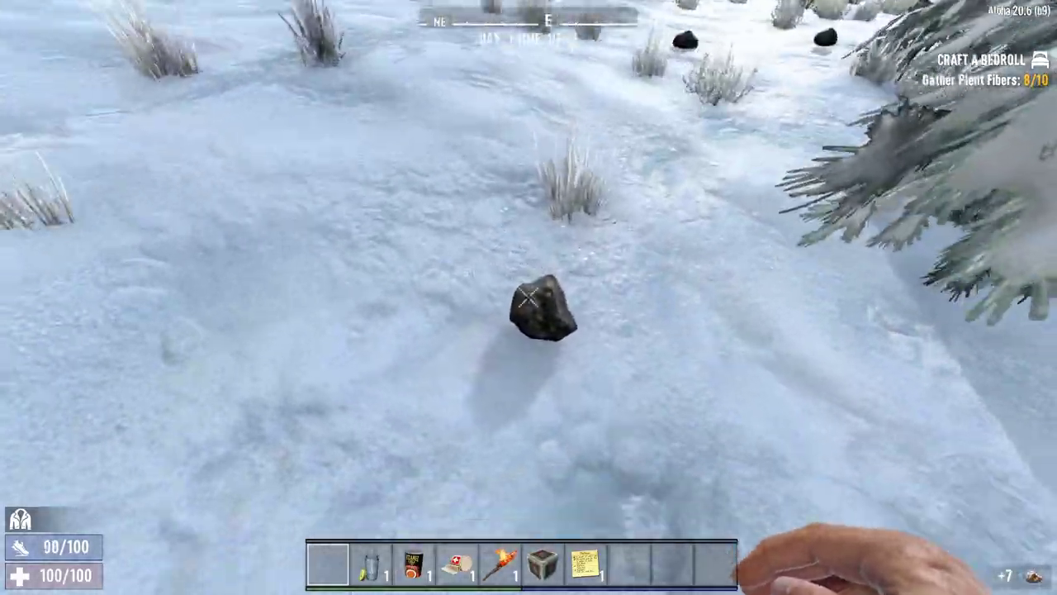
key("e")
key("w")
key("e")
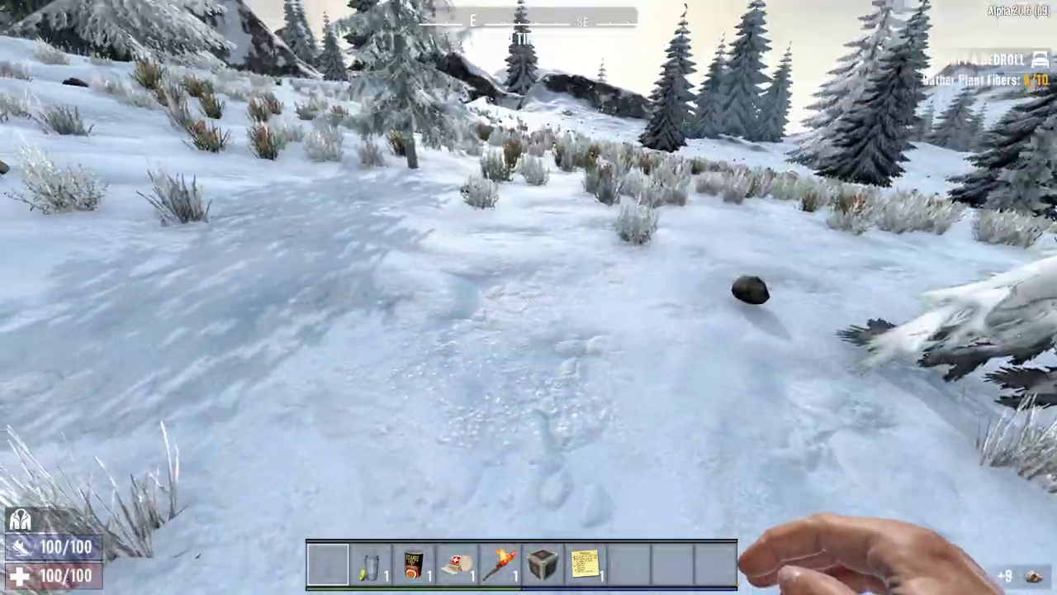
Keep collecting nearby small stones while heading across the snowfield
key("e")
key("w")
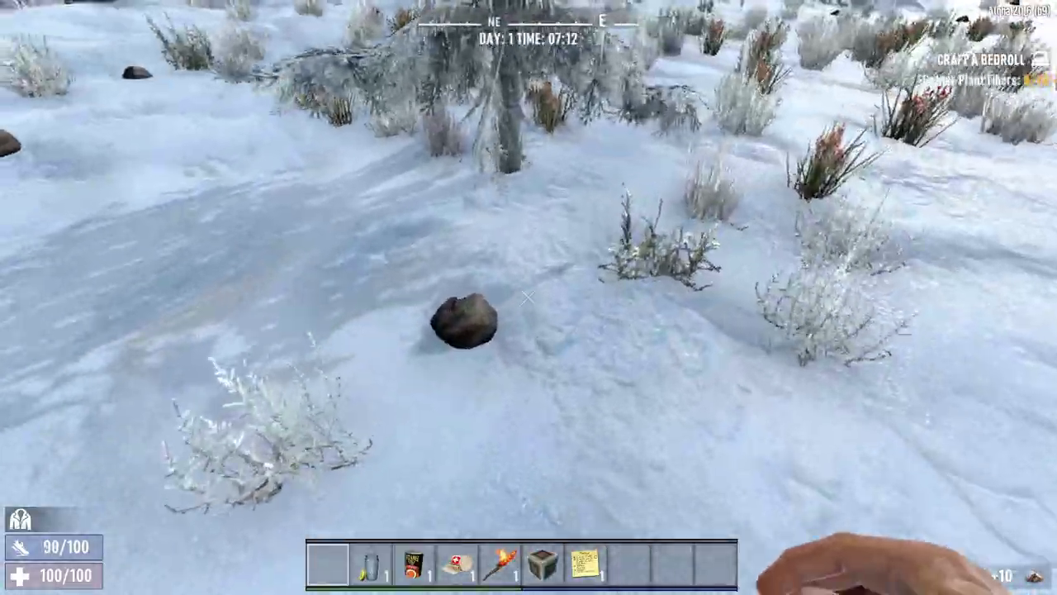
key("e")
key("shift+w")
key("e")
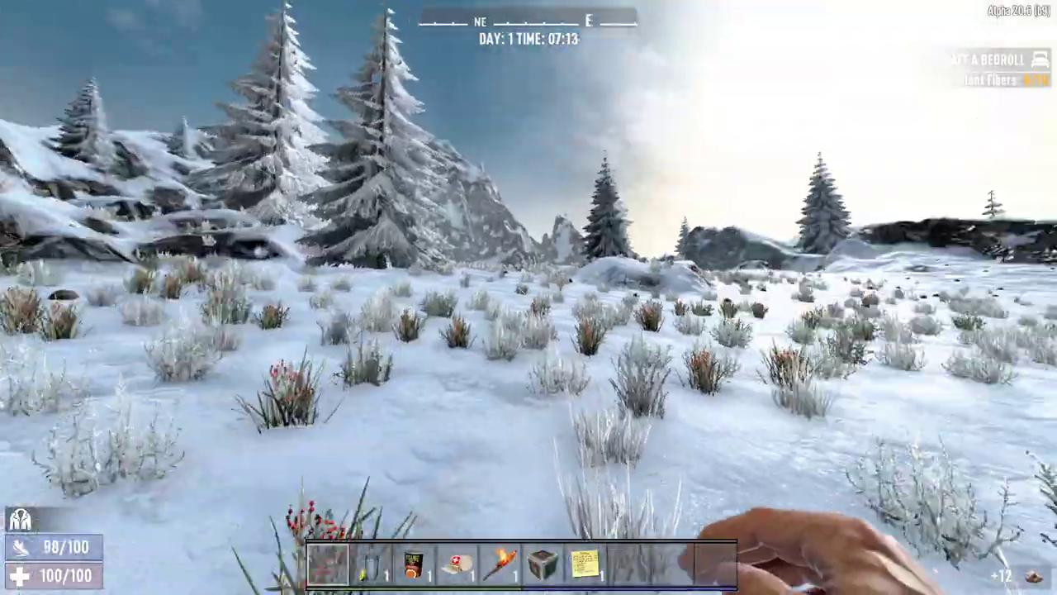
key("shift+w")
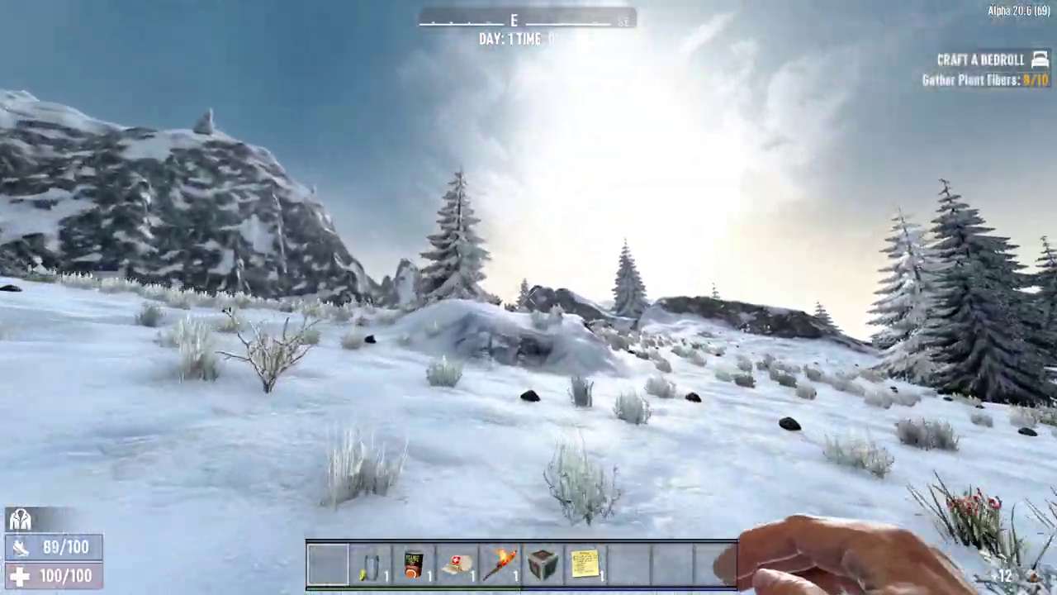